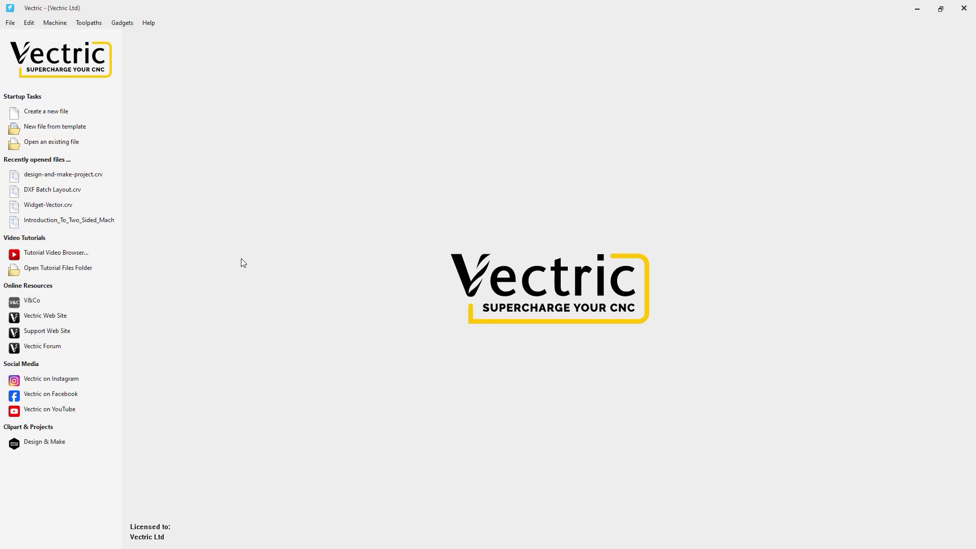
# Step: Create a new single-sided job 10 inches wide, 8 inches high and 0.75 inches thick, with the XY datum at the center
pyautogui.click(46, 111)
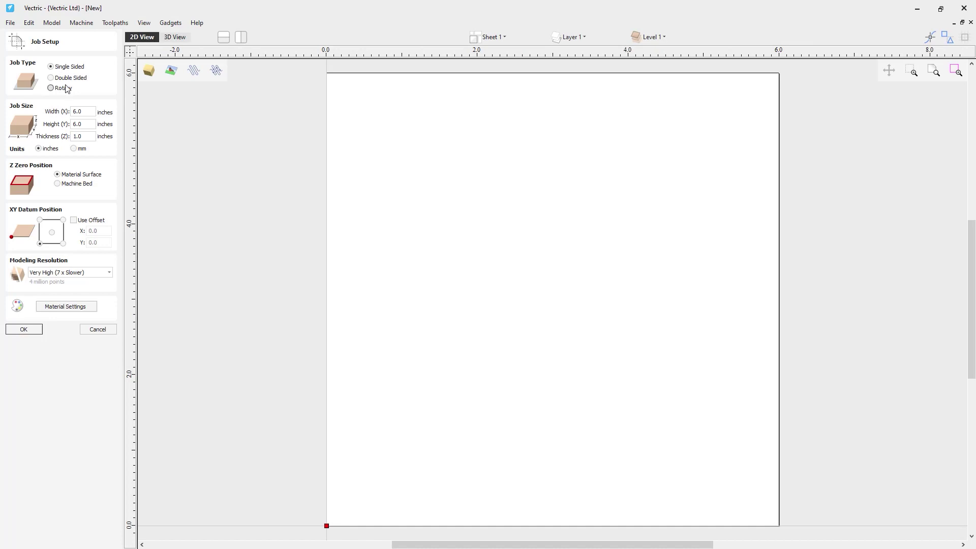
pyautogui.click(83, 112)
pyautogui.moveTo(82, 112); pyautogui.dragTo(74, 111)
pyautogui.write('10')
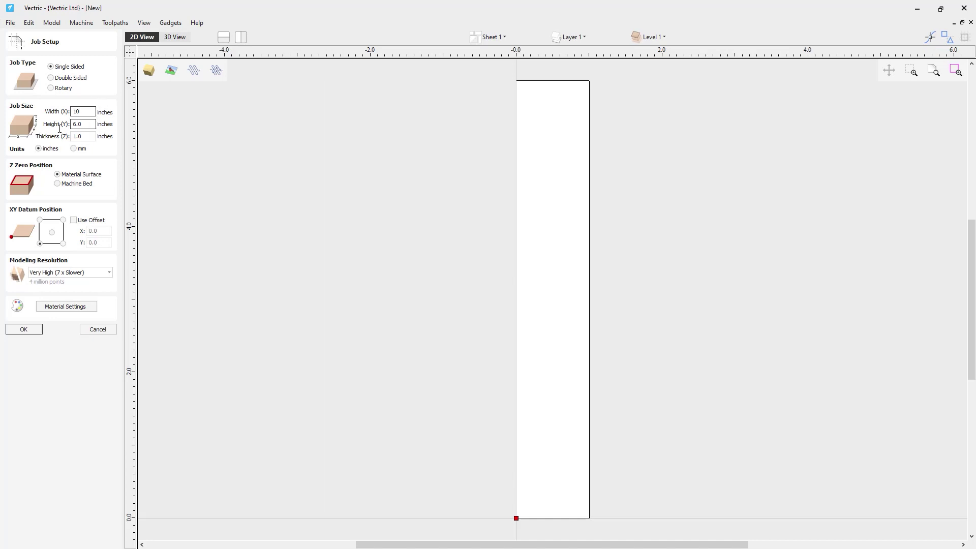
pyautogui.press('Tab')
pyautogui.write('8')
pyautogui.press('Tab')
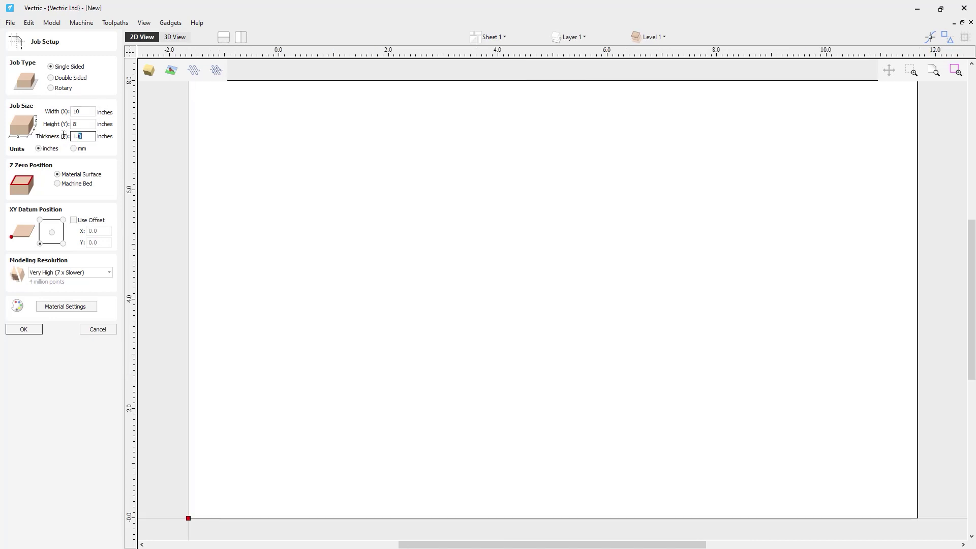
pyautogui.write('.75')
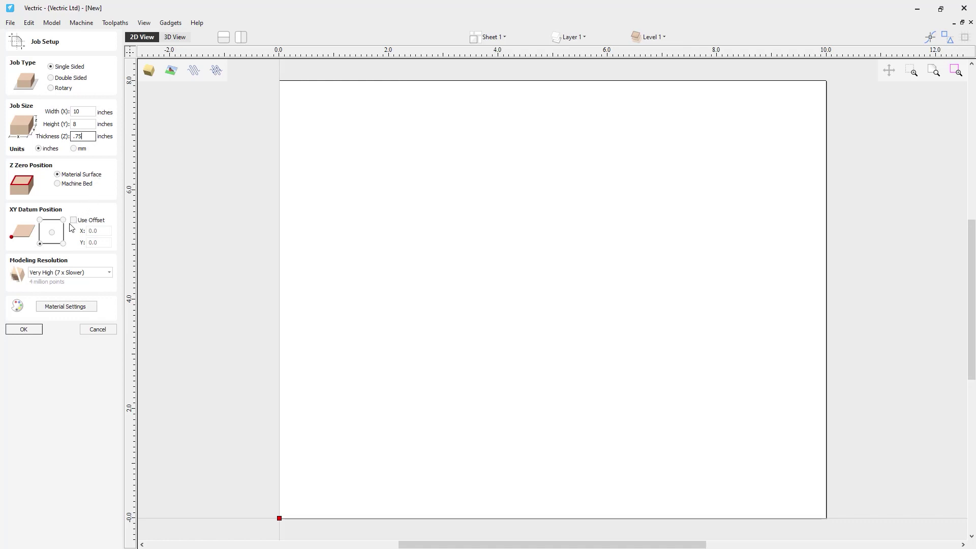
pyautogui.click(52, 232)
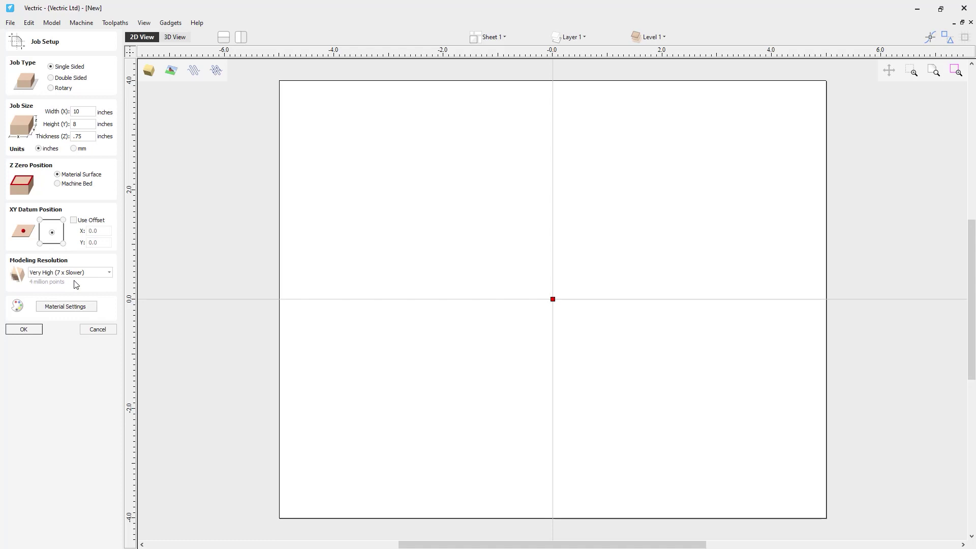
# Step: Set the material appearance to Canadian Maple and accept the job setup
pyautogui.click(64, 305)
pyautogui.click(128, 332)
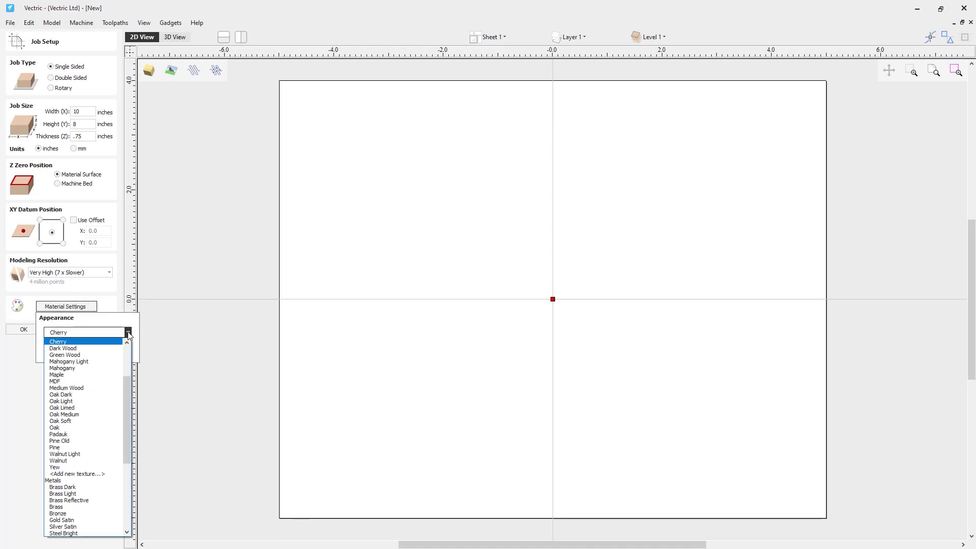
pyautogui.scroll(4, 106, 356)
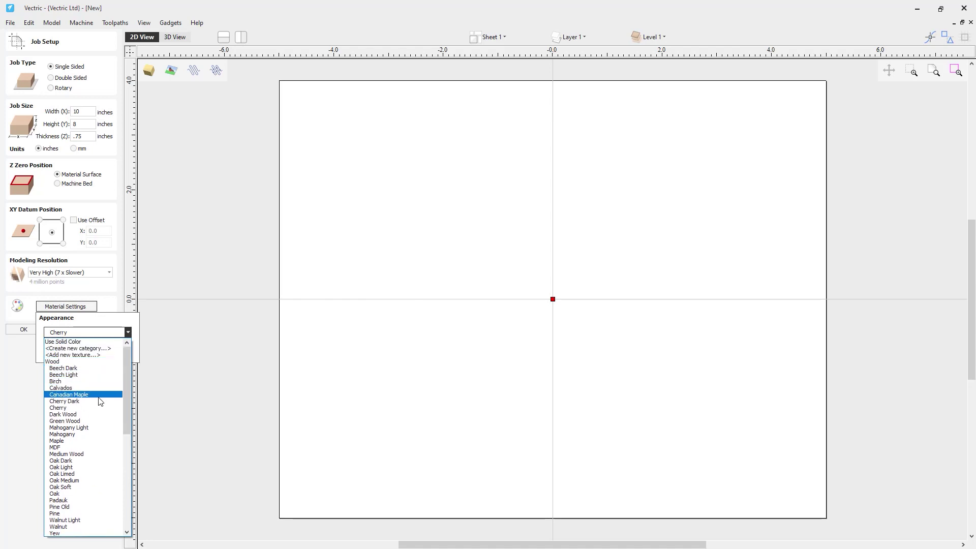
pyautogui.click(99, 402)
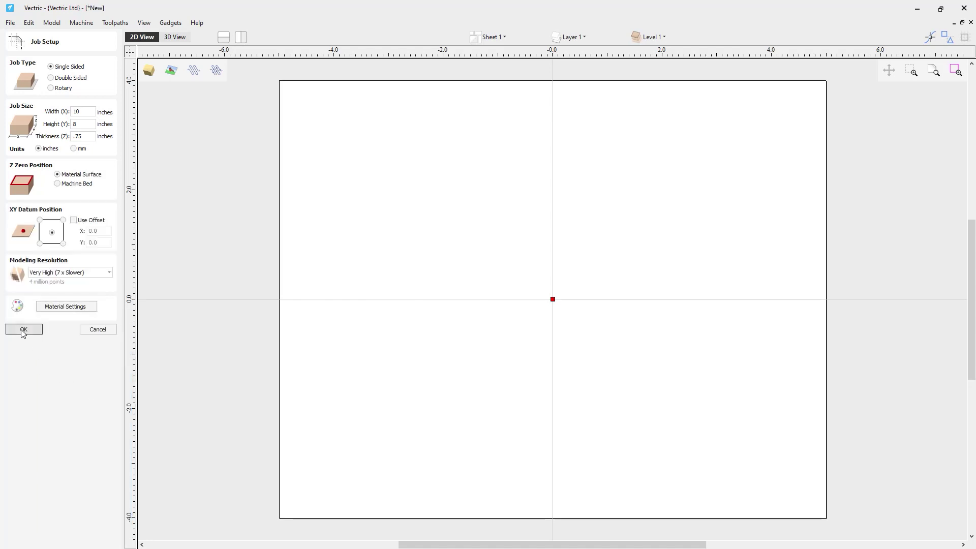
pyautogui.click(23, 329)
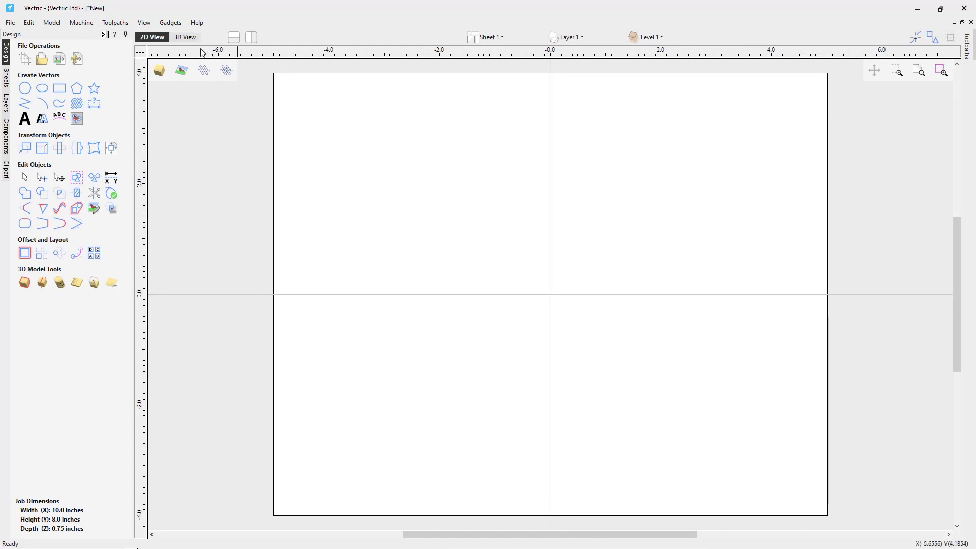
# Step: Insert the Dome_Dish_30 clipart from the Domes (Dishes) library folder into the 3D model
pyautogui.click(185, 37)
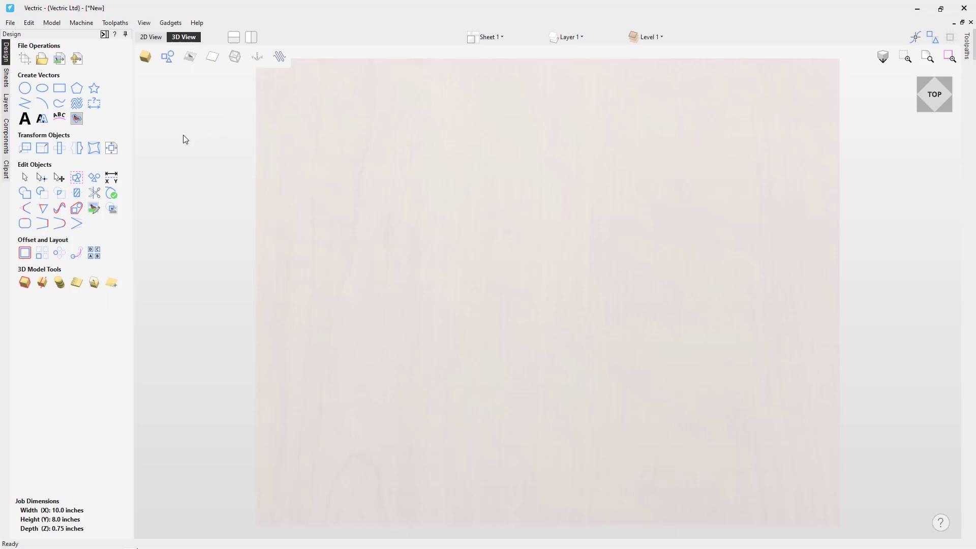
pyautogui.click(6, 169)
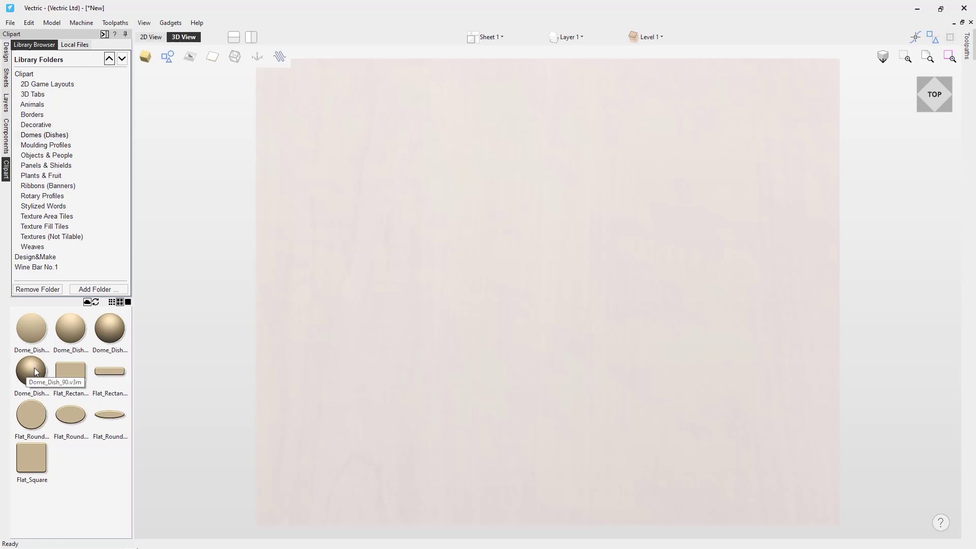
pyautogui.doubleClick(32, 334)
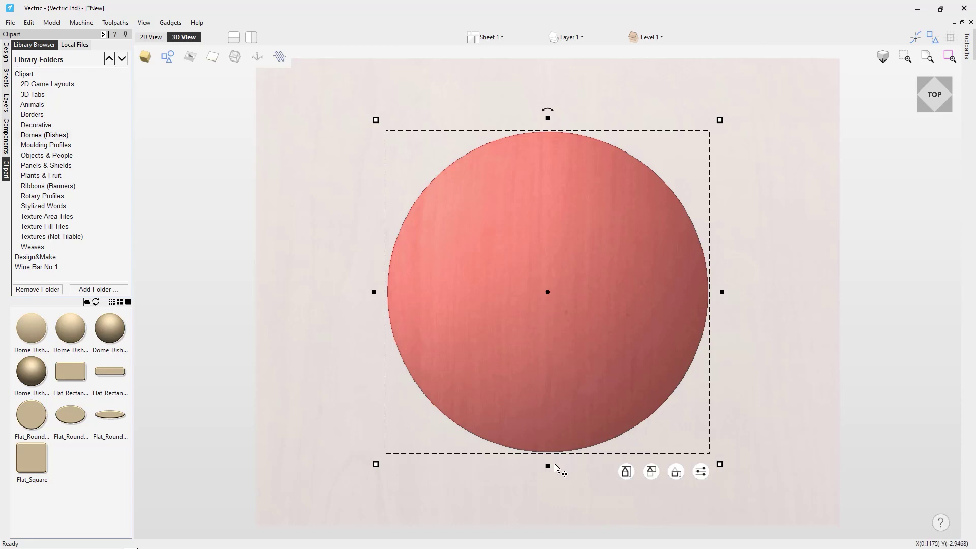
# Step: Resize the dome component to 7 inches high and 9 inches wide
pyautogui.moveTo(548, 466); pyautogui.dragTo(548, 466)
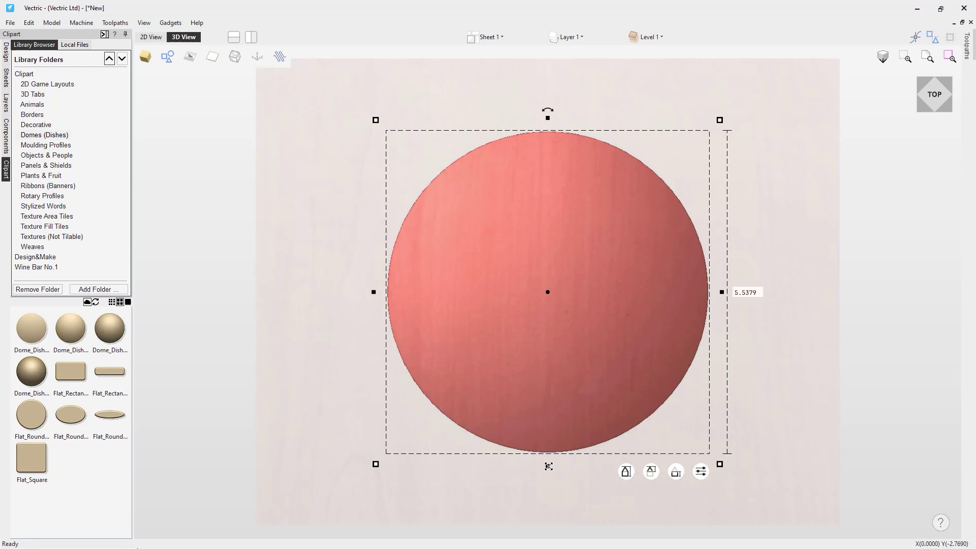
pyautogui.press('Tab')
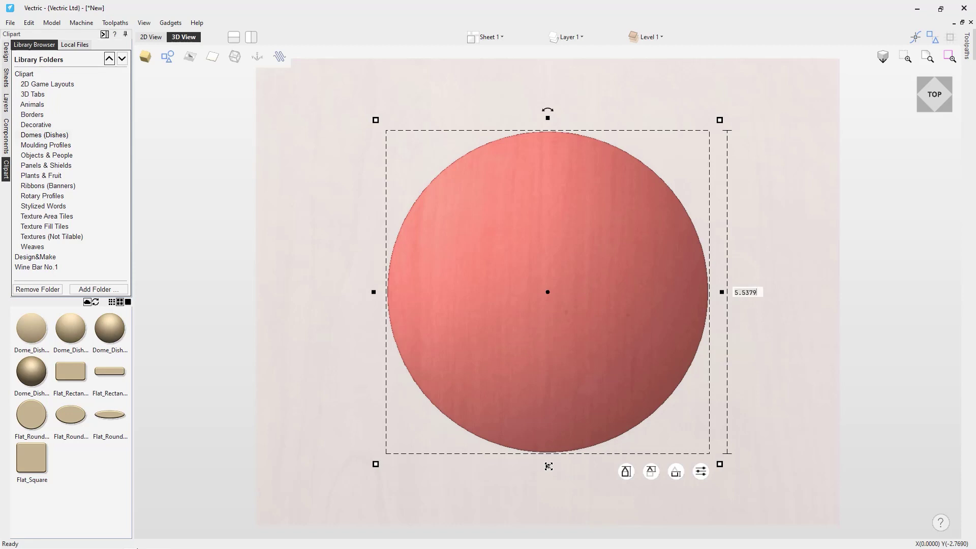
pyautogui.write('7')
pyautogui.press('Return')
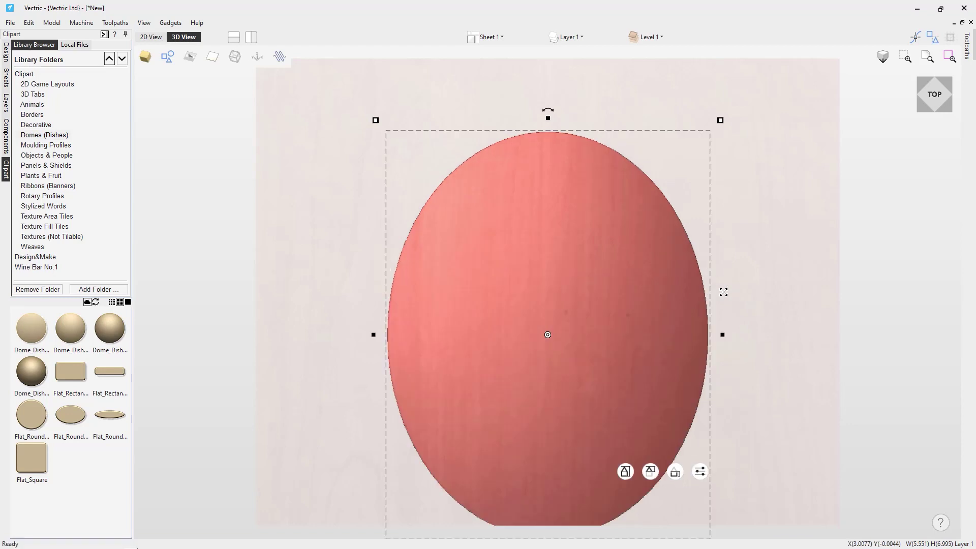
pyautogui.scroll(-2, 638, 414)
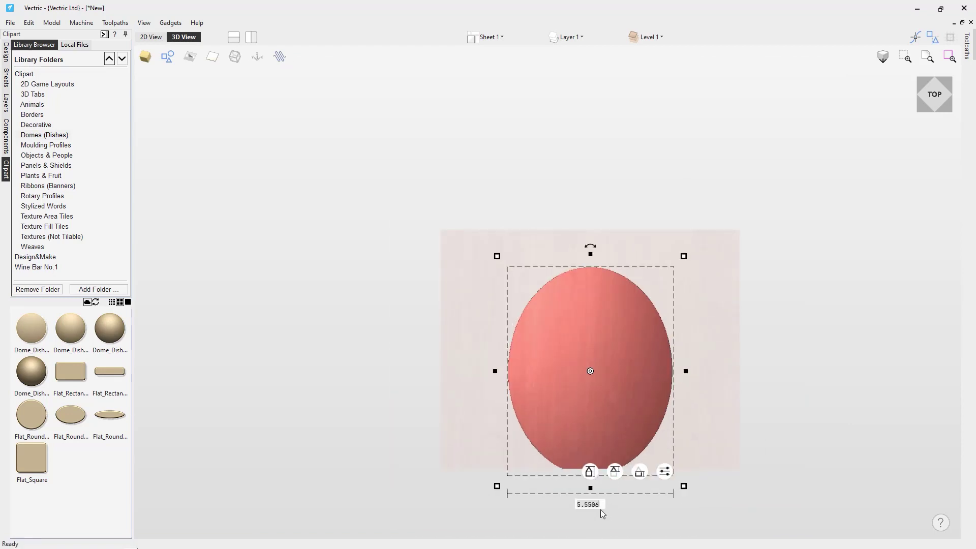
pyautogui.write('9')
pyautogui.press('Return')
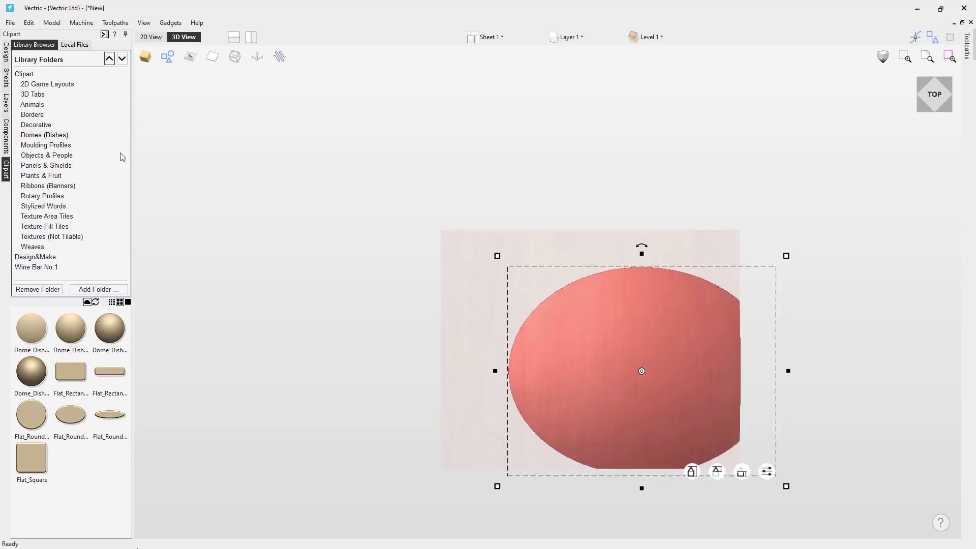
# Step: Align the oval dome to the center of the material in both directions
pyautogui.click(7, 53)
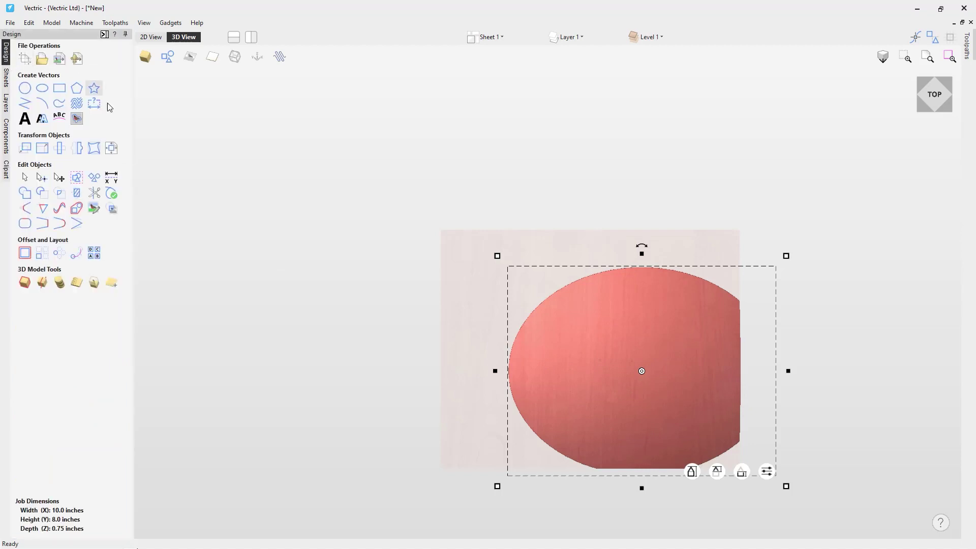
pyautogui.click(110, 148)
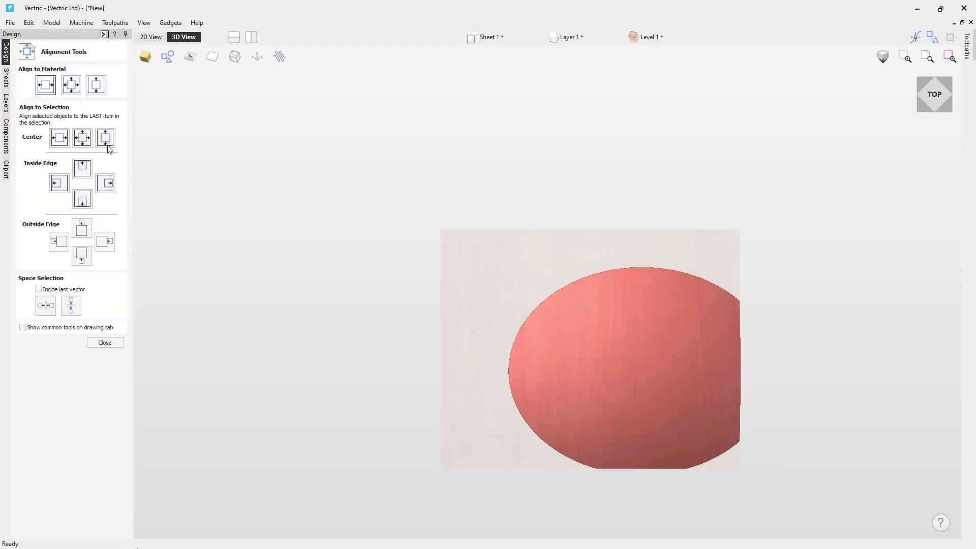
pyautogui.click(74, 85)
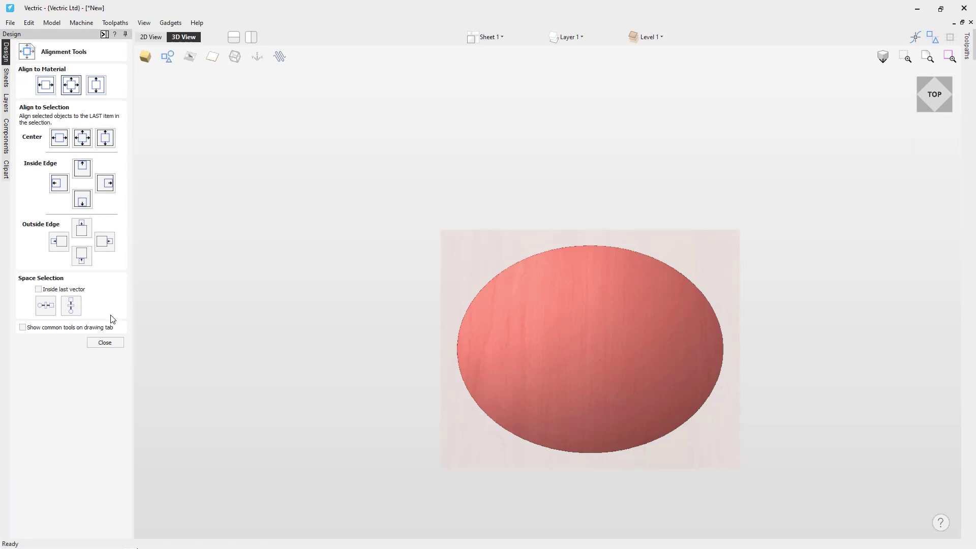
pyautogui.click(104, 342)
# Step: Set the oval dome's combine mode to Subtract in its component properties
pyautogui.moveTo(554, 505); pyautogui.dragTo(587, 311)
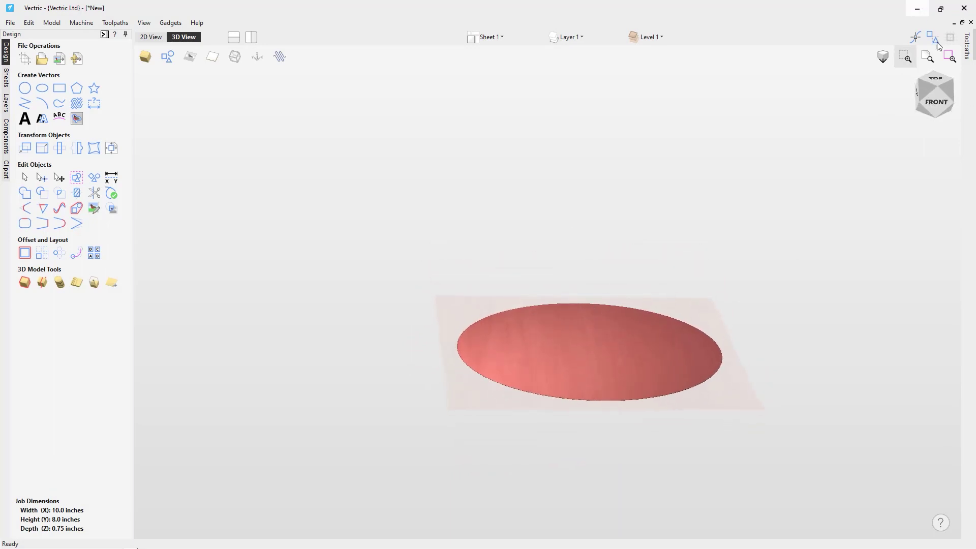
pyautogui.click(637, 379)
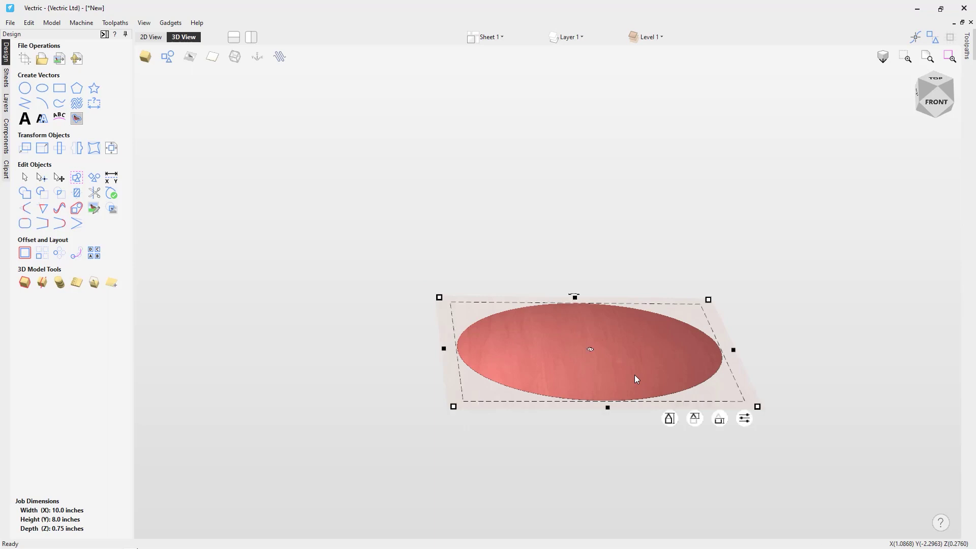
pyautogui.click(745, 420)
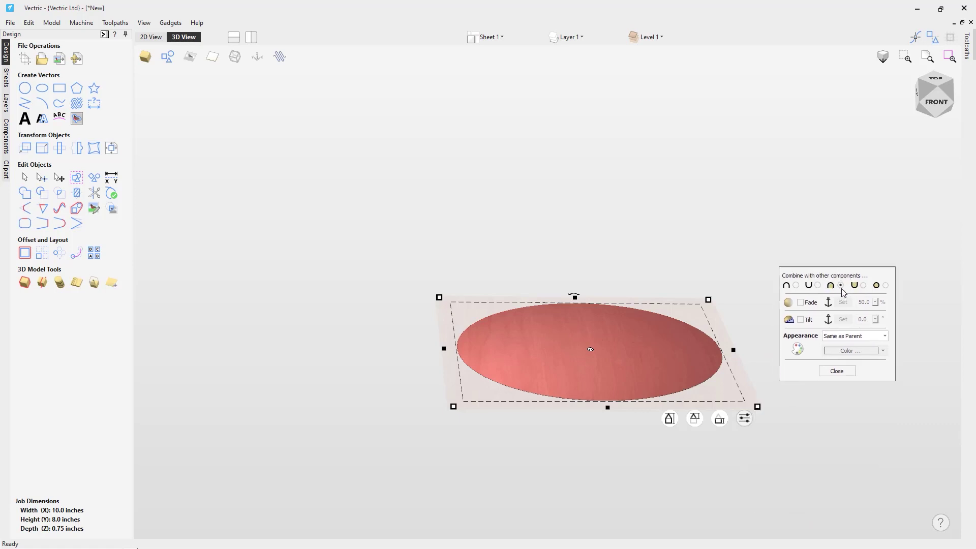
pyautogui.click(817, 285)
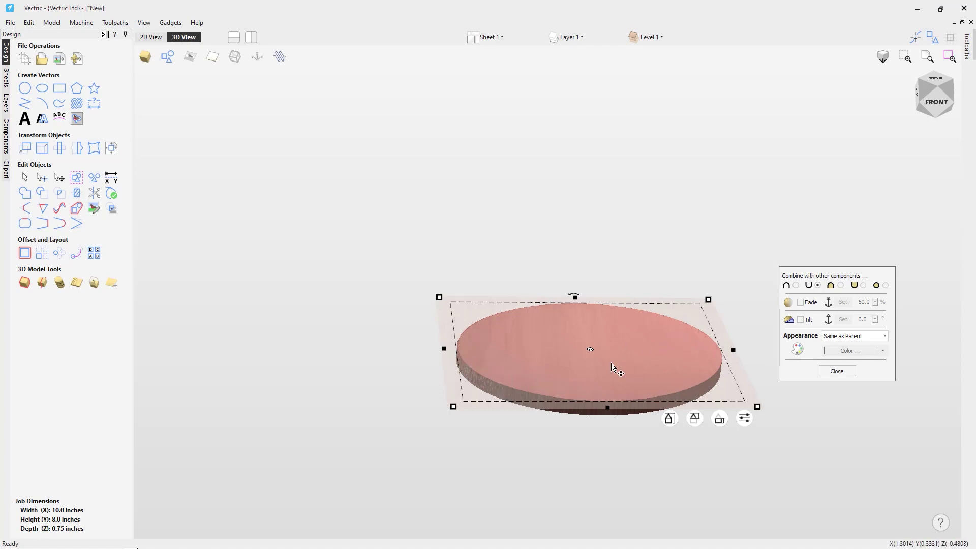
pyautogui.click(843, 378)
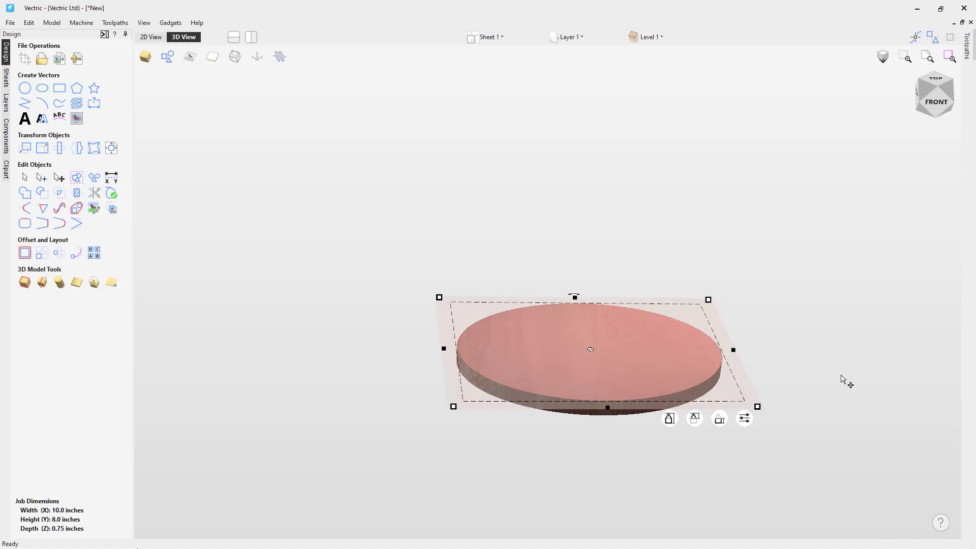
# Step: Deselect the oval dish and add a zero plane component to the model
pyautogui.click(937, 80)
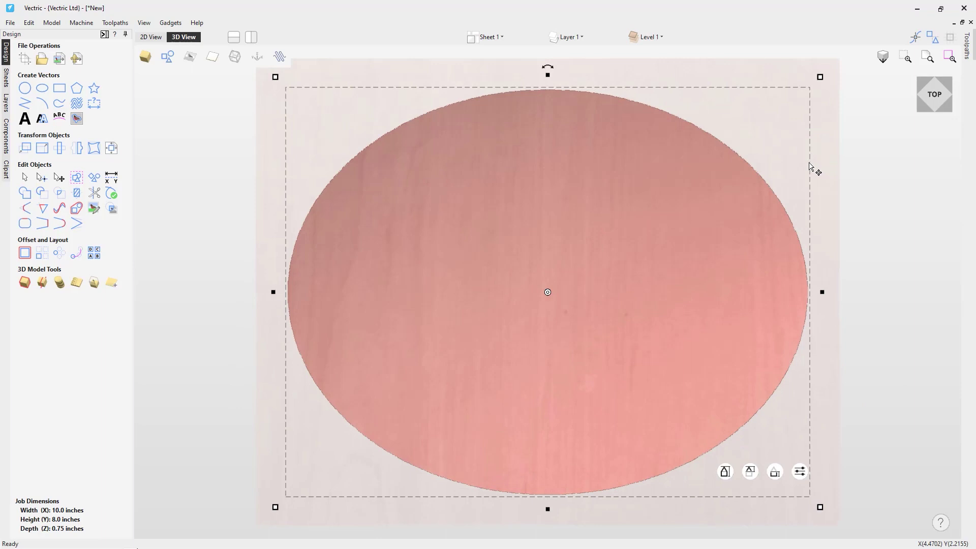
pyautogui.click(262, 270)
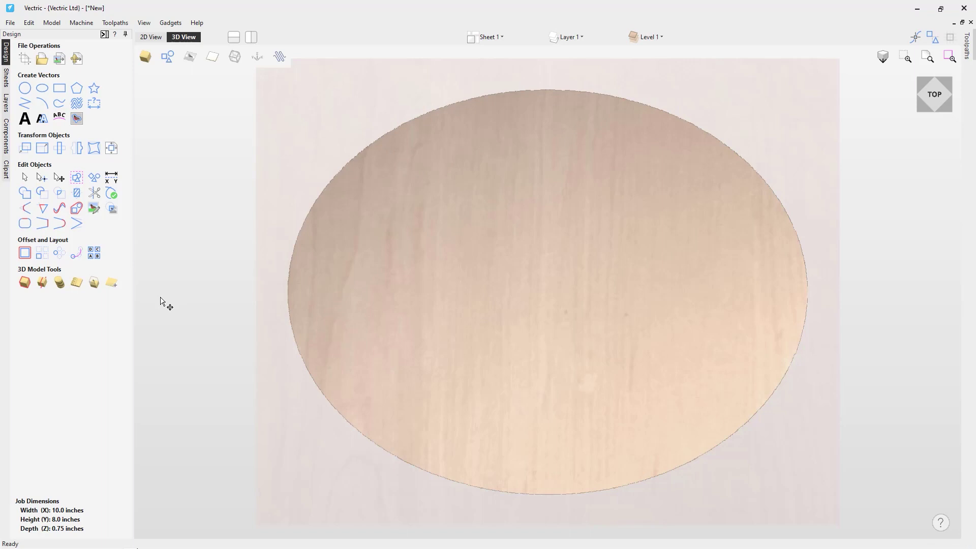
pyautogui.click(112, 286)
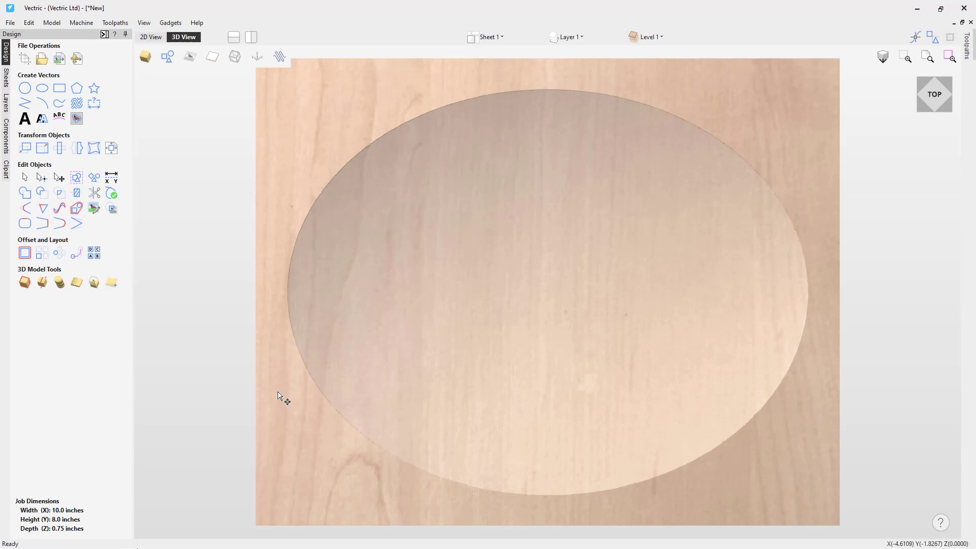
# Step: Examine the component tree, and temporarily show the Zero Plane layer in the 2D view to check its extent
pyautogui.click(6, 136)
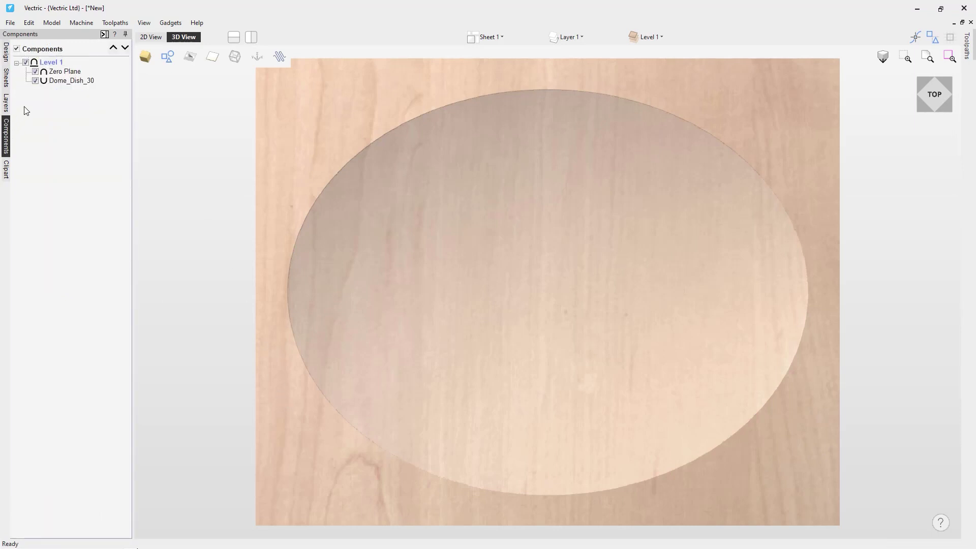
pyautogui.click(151, 36)
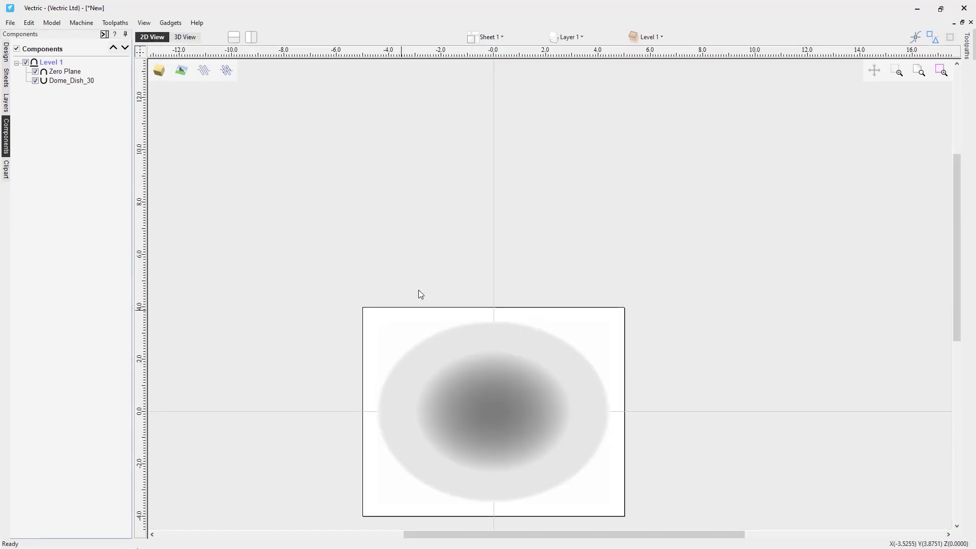
pyautogui.click(572, 37)
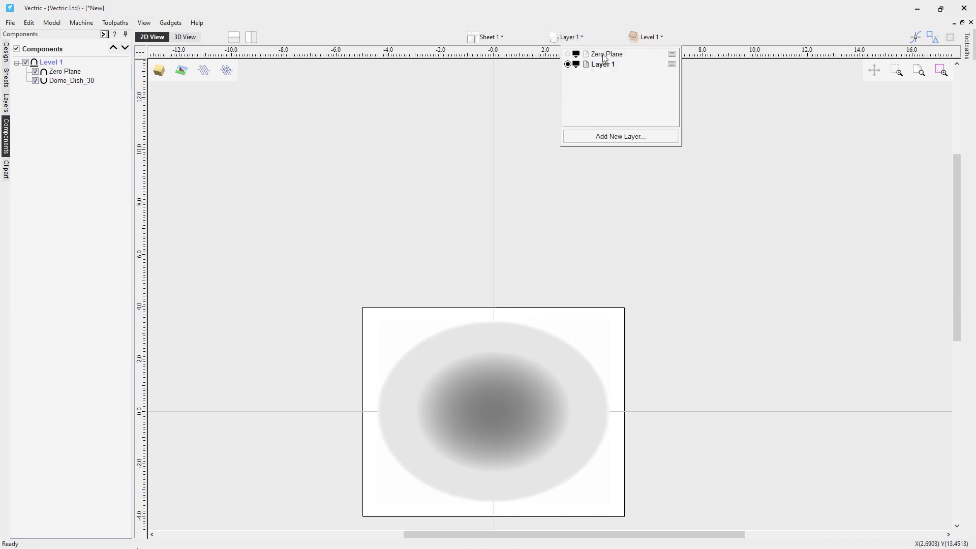
pyautogui.click(568, 54)
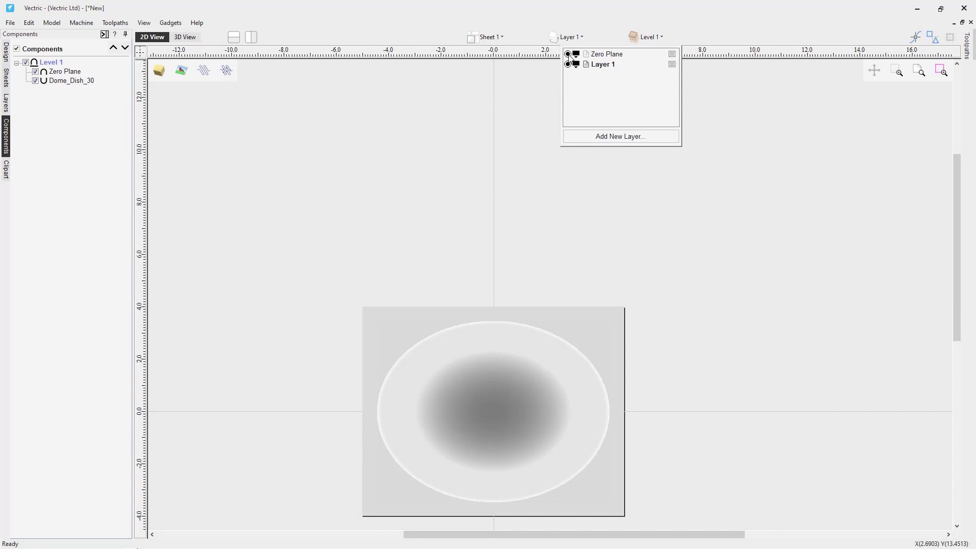
pyautogui.click(568, 54)
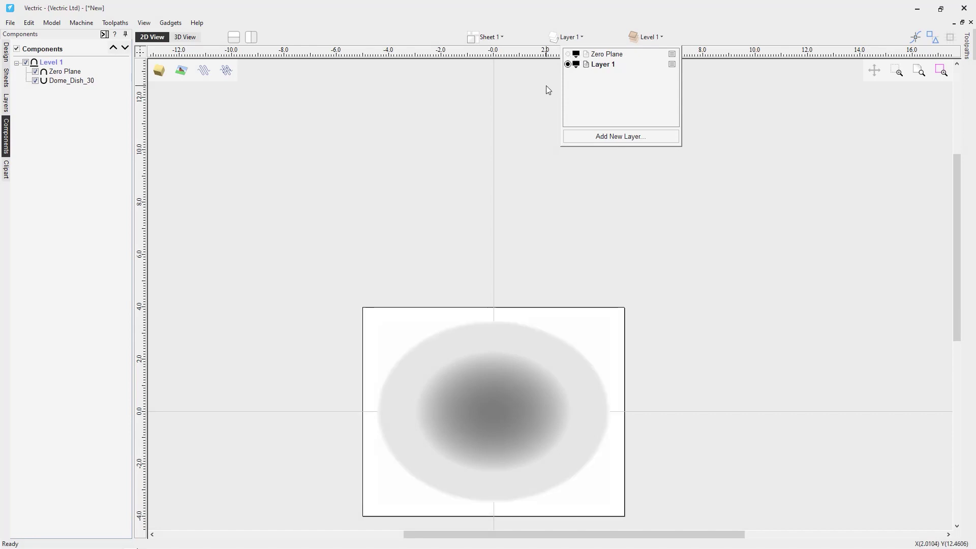
pyautogui.click(183, 37)
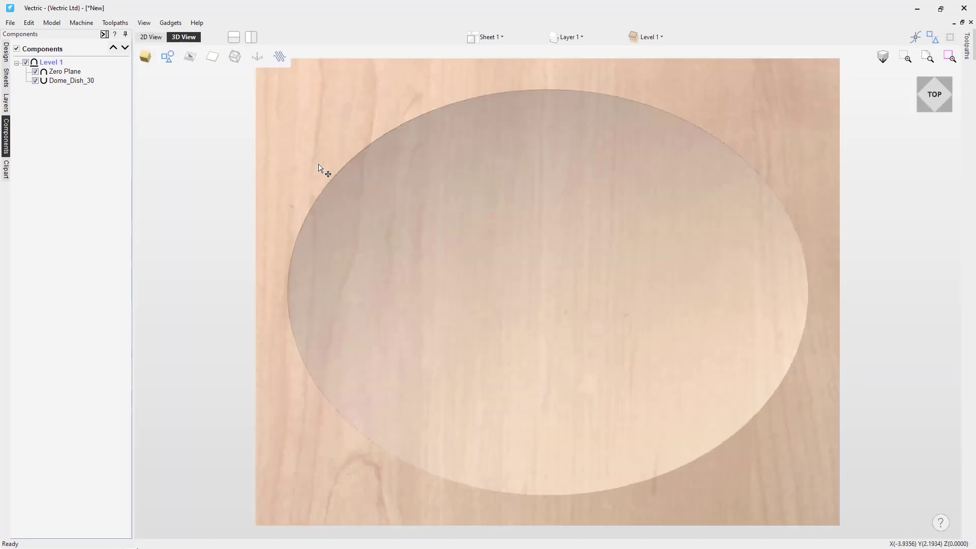
# Step: Set the shape height of the oval dish component to 0.5 inches and deselect it
pyautogui.click(449, 227)
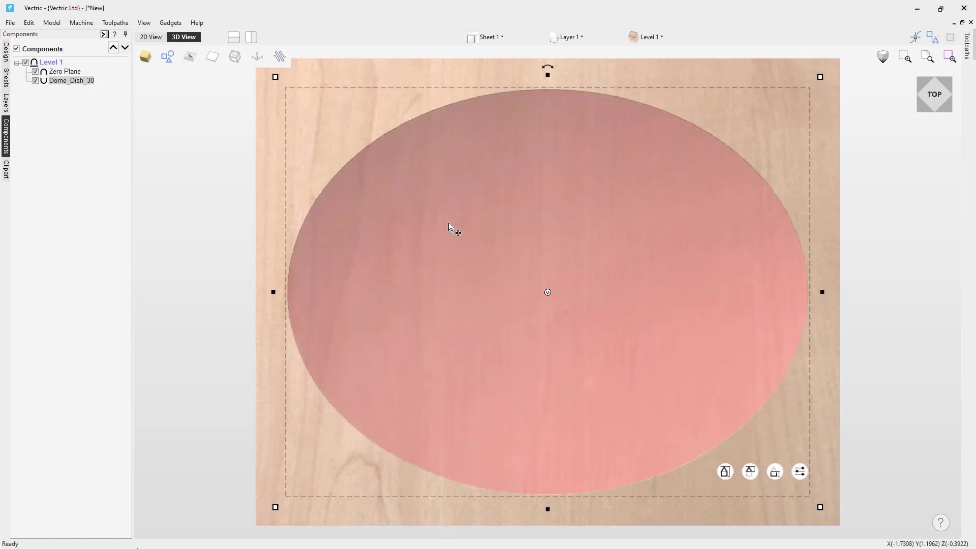
pyautogui.moveTo(728, 478)
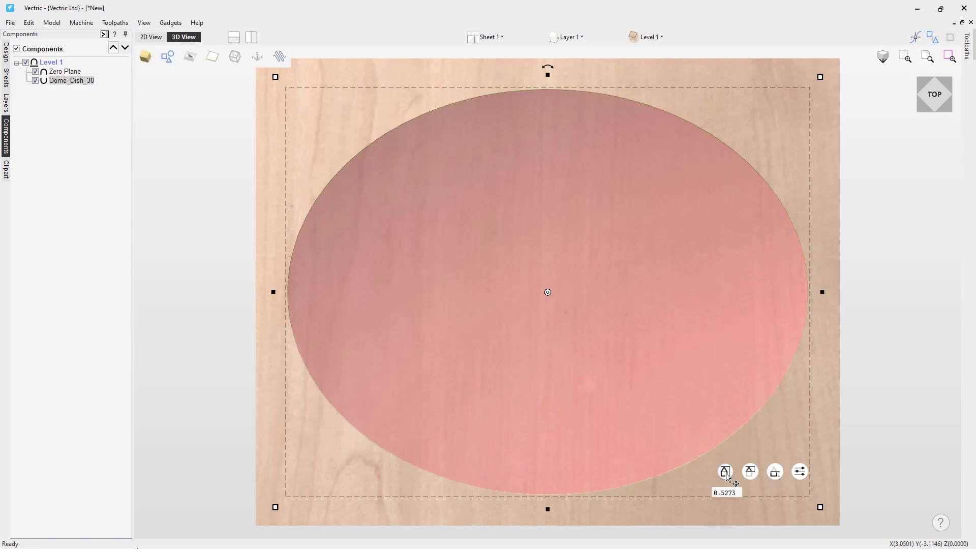
pyautogui.click(728, 477)
pyautogui.press('BackSpace')
pyautogui.press('BackSpace')
pyautogui.press('BackSpace')
pyautogui.press('BackSpace')
pyautogui.press('BackSpace')
pyautogui.press('BackSpace')
pyautogui.write('.5')
pyautogui.press('Return')
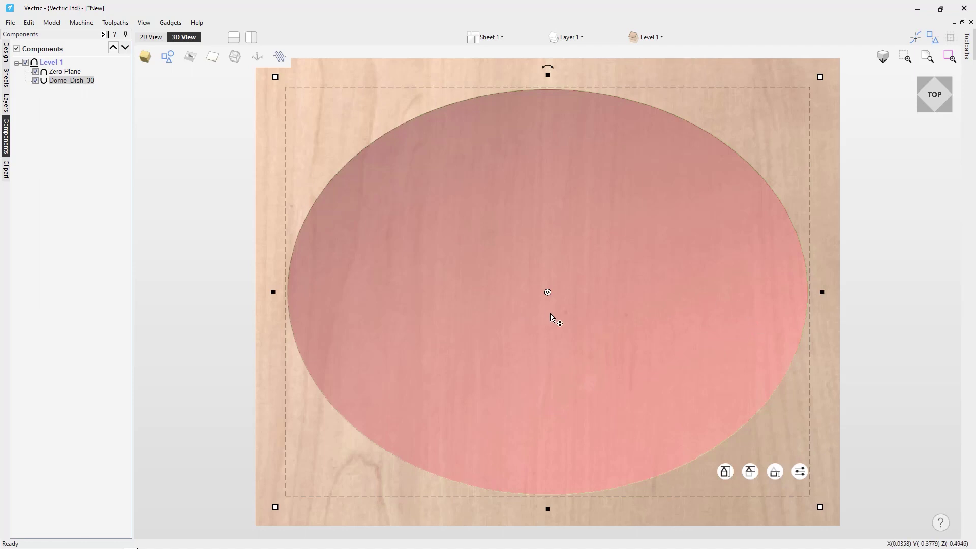
pyautogui.click(875, 366)
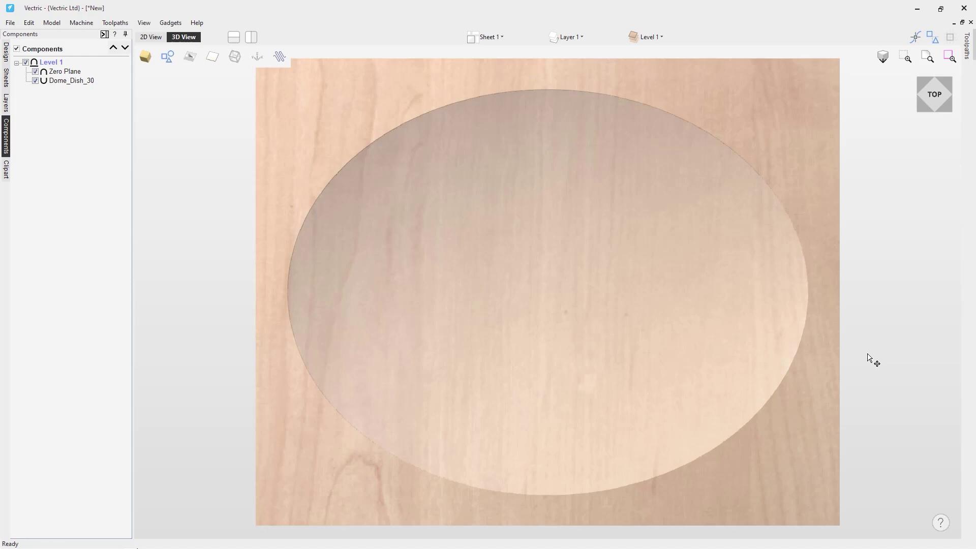
# Step: Import the HorseHead_MODEL.v3m component into the model and deselect it
pyautogui.click(6, 57)
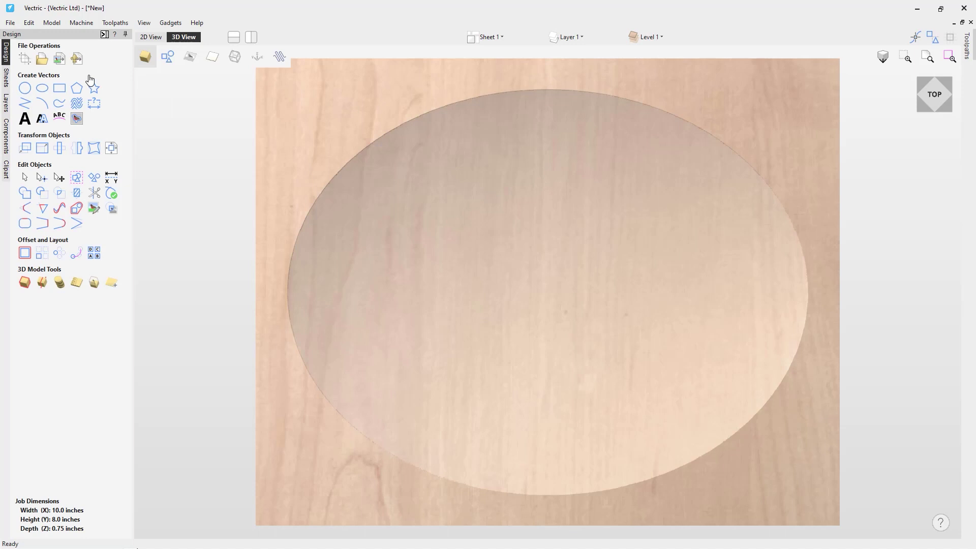
pyautogui.click(76, 63)
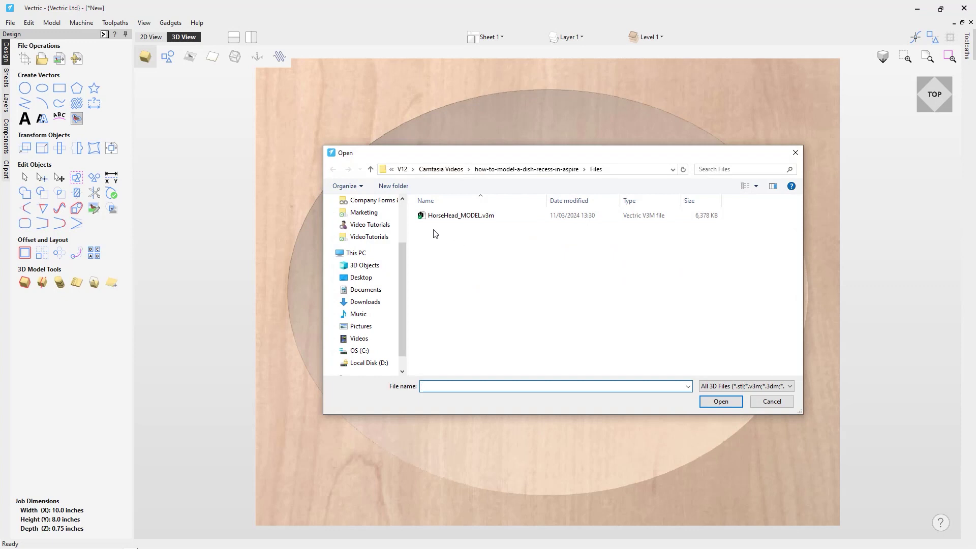
pyautogui.click(465, 217)
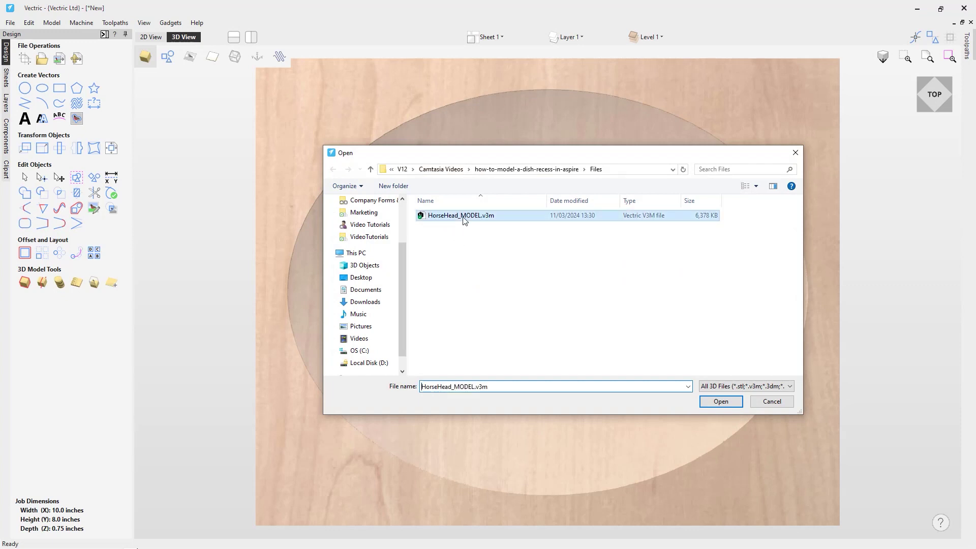
pyautogui.click(710, 406)
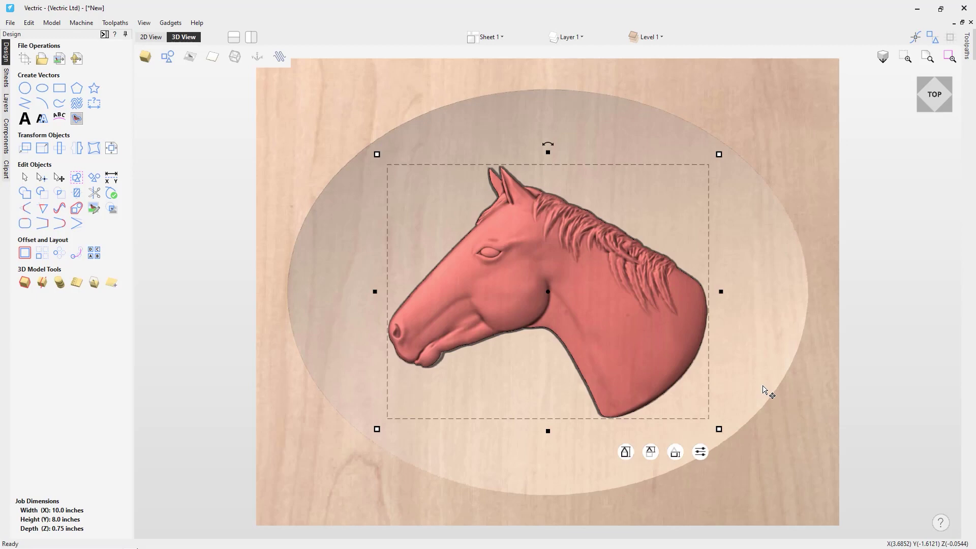
pyautogui.click(867, 461)
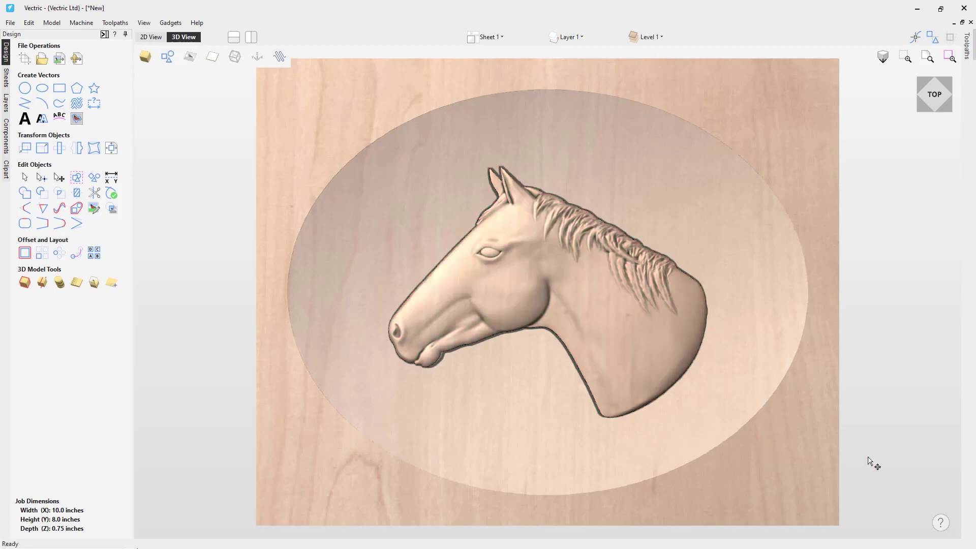
# Step: Set the horse head's combine mode to Add in its component properties so it follows the dish
pyautogui.moveTo(501, 529); pyautogui.dragTo(557, 305)
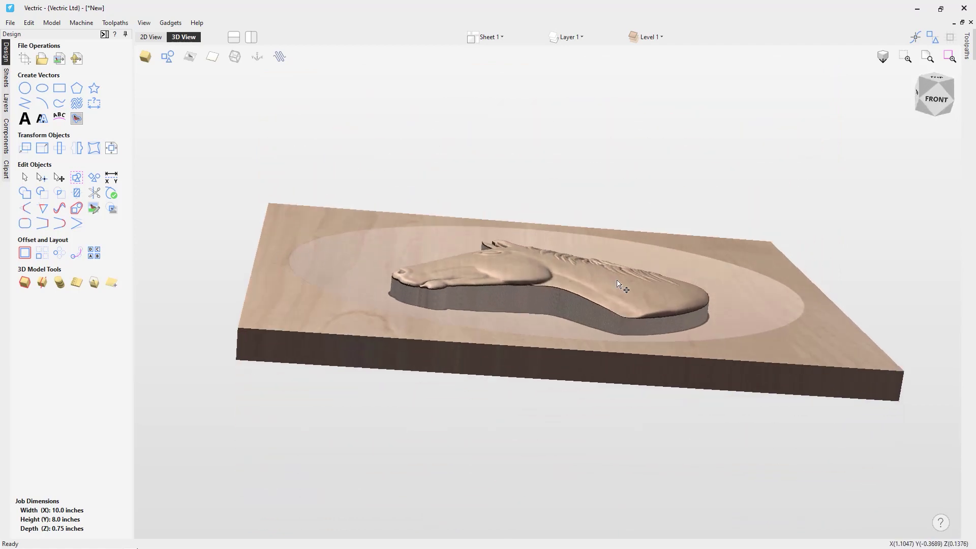
pyautogui.moveTo(583, 356); pyautogui.dragTo(640, 320)
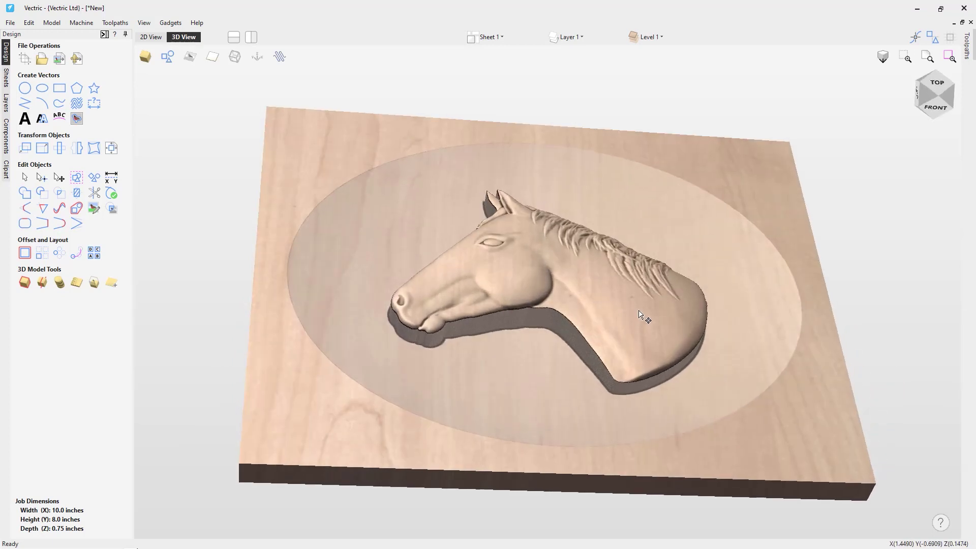
pyautogui.click(639, 316)
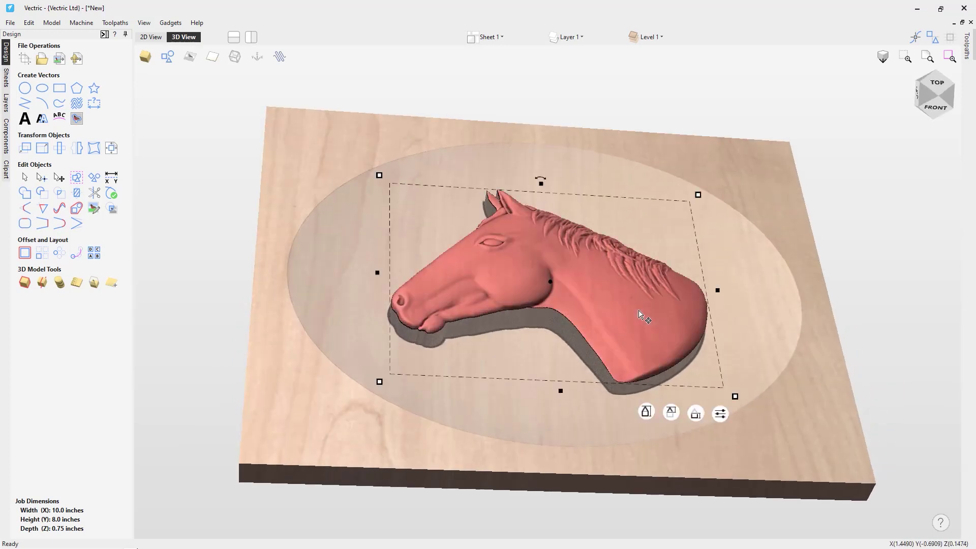
pyautogui.click(720, 414)
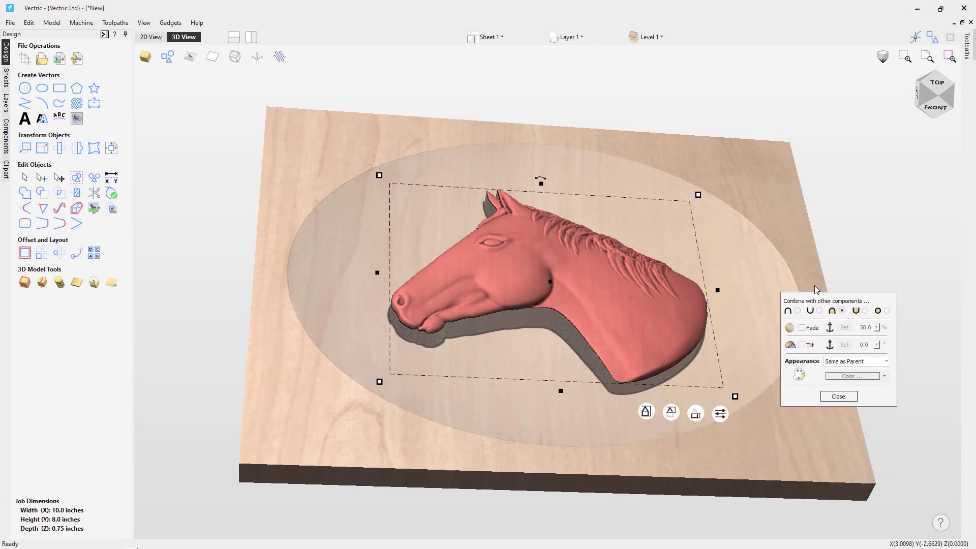
pyautogui.click(801, 300)
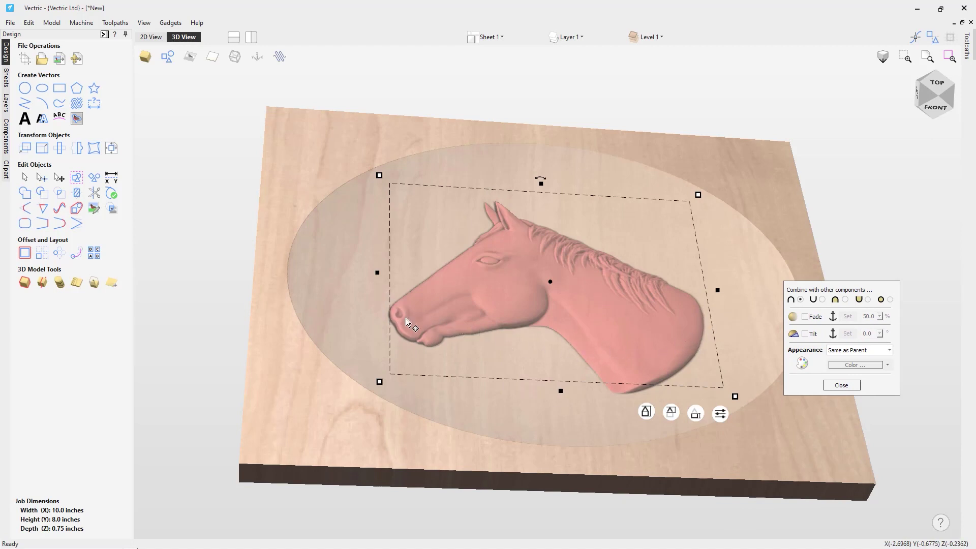
pyautogui.click(841, 385)
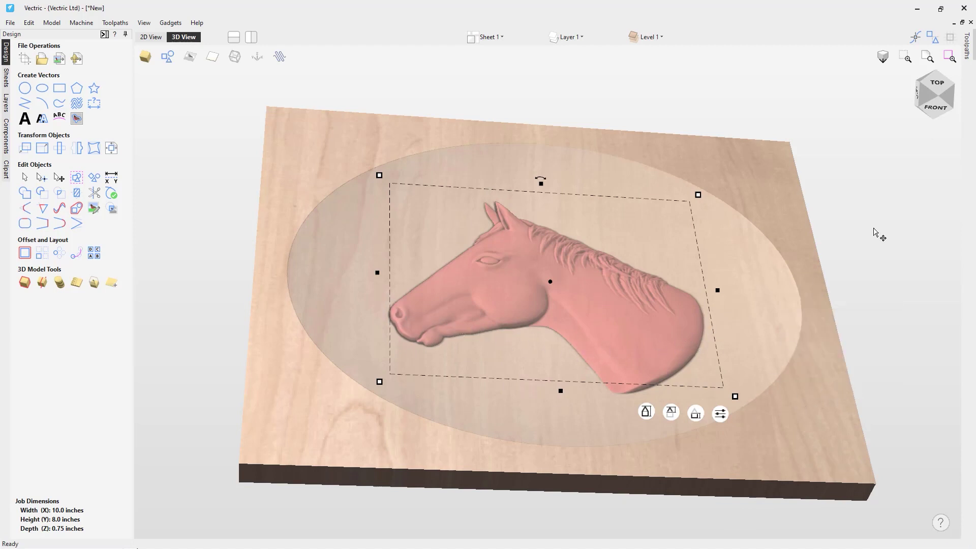
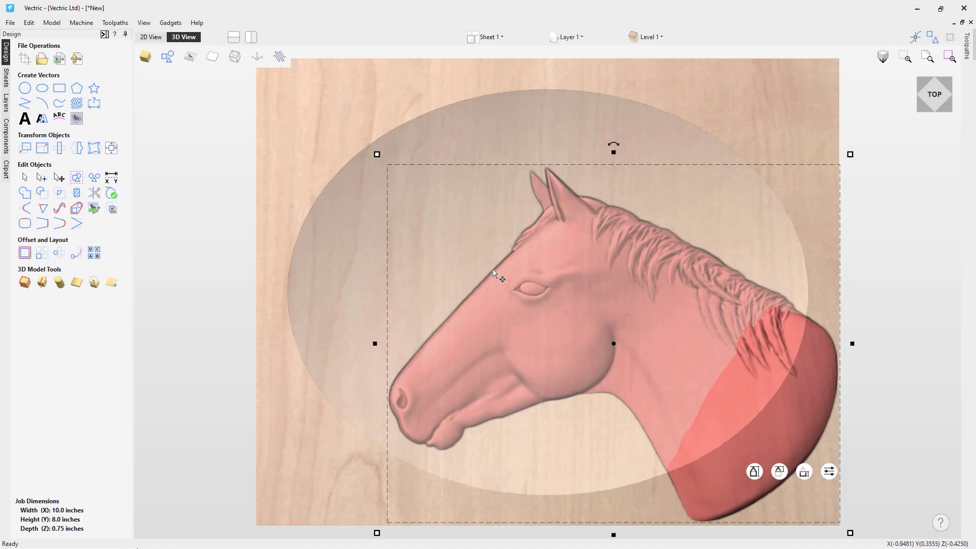
# Step: Align the enlarged horse head to the center of the material in both directions
pyautogui.click(111, 148)
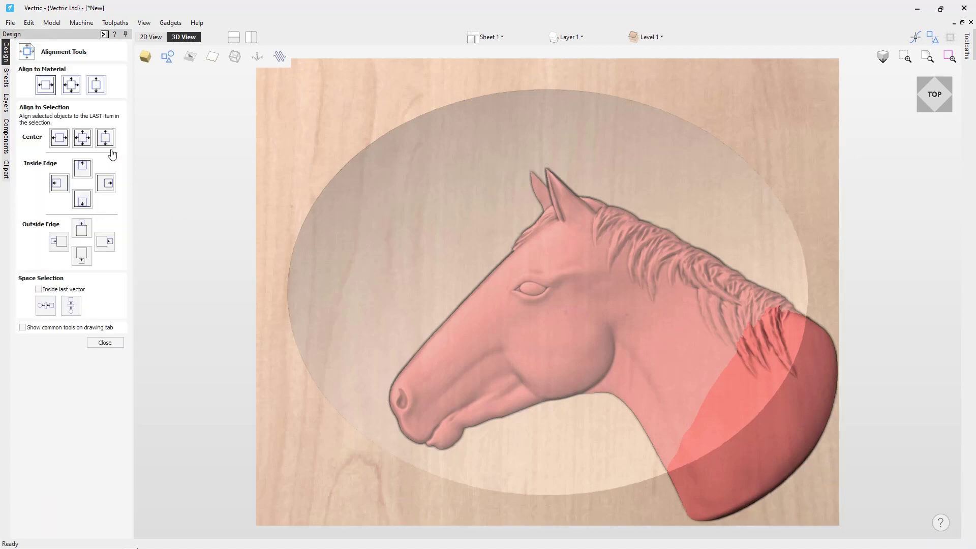
pyautogui.click(74, 88)
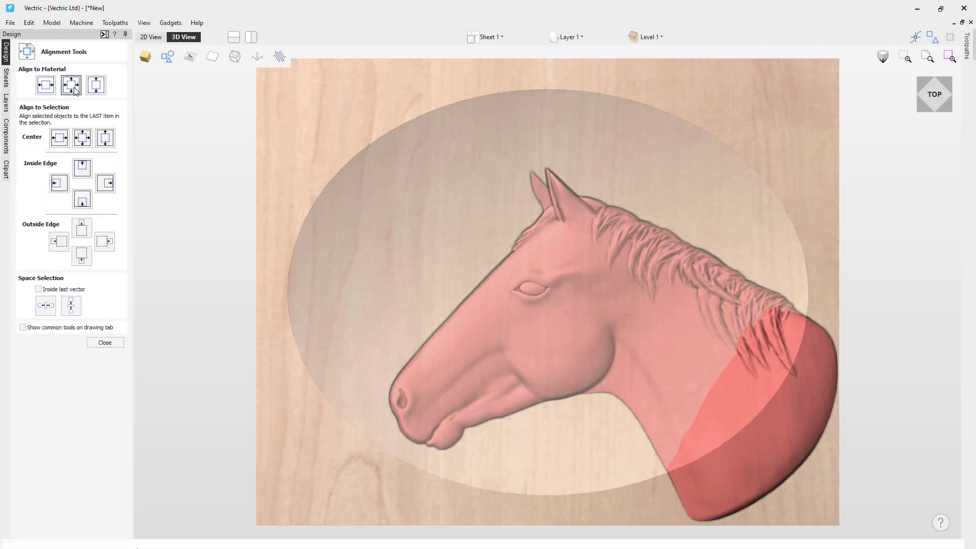
pyautogui.click(113, 342)
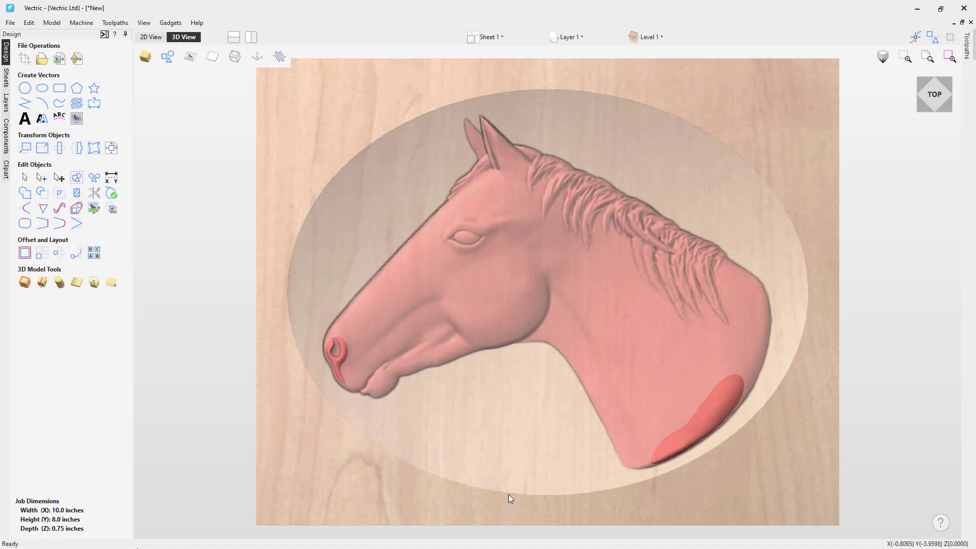
# Step: Examine from several angles how the horse head's nose and neck sit relative to the material surface
pyautogui.moveTo(510, 498); pyautogui.dragTo(583, 320)
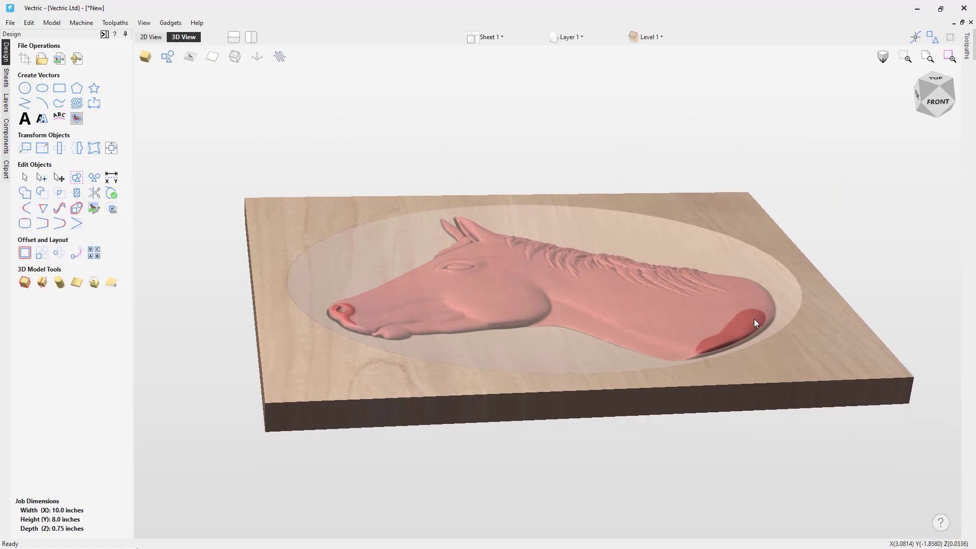
pyautogui.moveTo(641, 360); pyautogui.dragTo(638, 441)
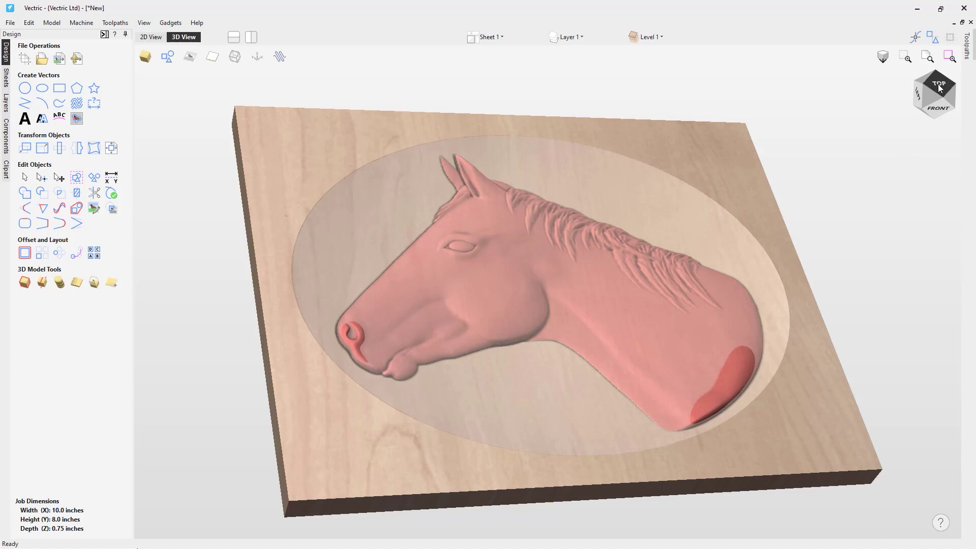
pyautogui.moveTo(858, 212); pyautogui.dragTo(808, 153)
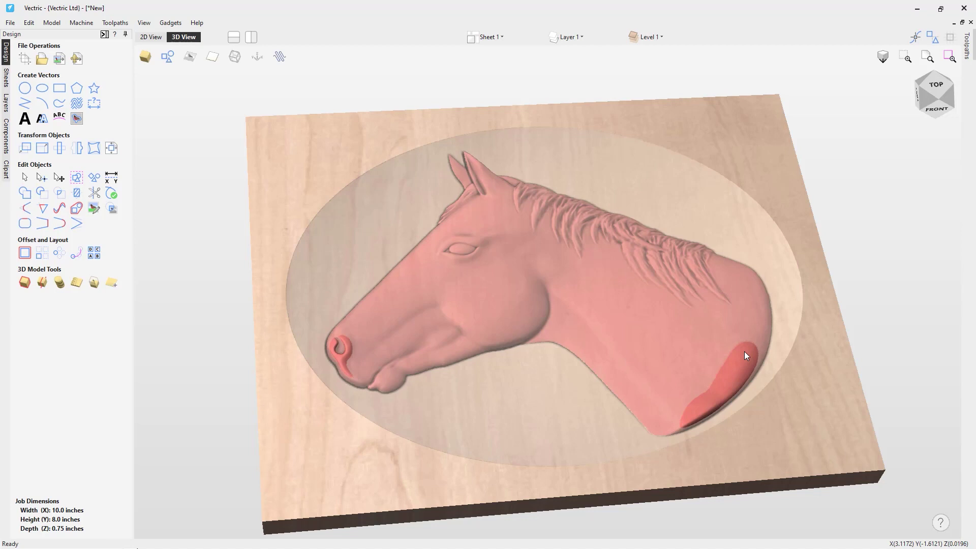
pyautogui.moveTo(799, 402); pyautogui.dragTo(697, 214)
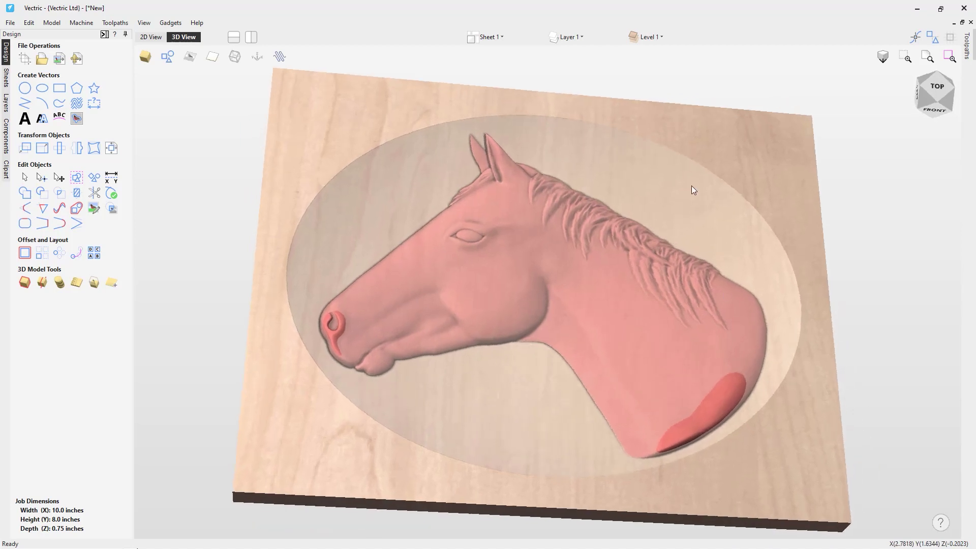
pyautogui.moveTo(664, 134); pyautogui.dragTo(645, 154)
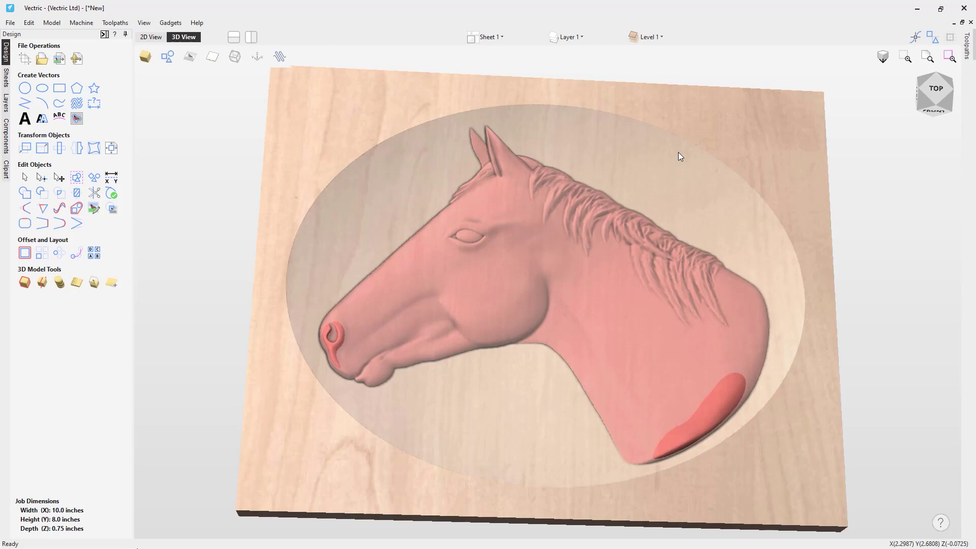
pyautogui.click(938, 92)
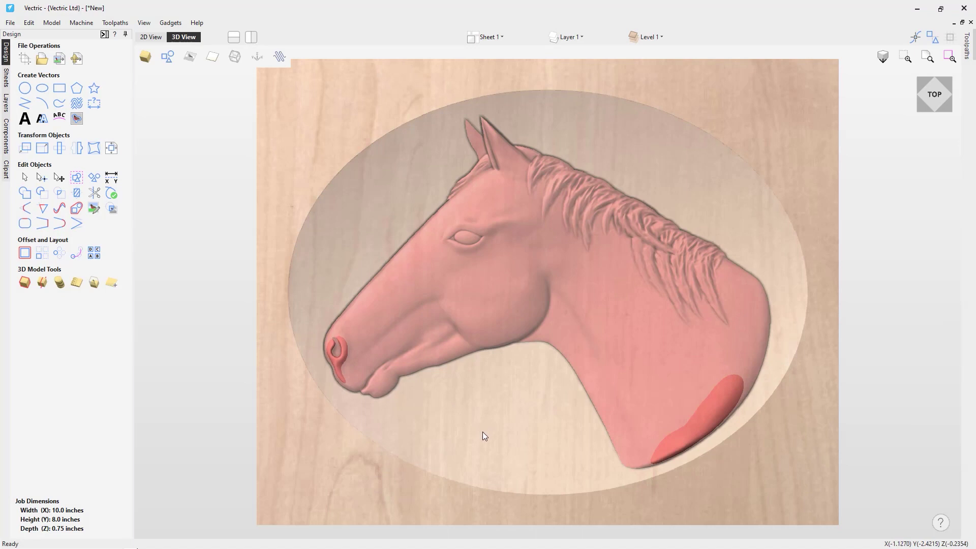
# Step: Temporarily hide the translucent surface plane in the 3D view and inspect the horse head inside the dish
pyautogui.moveTo(469, 444); pyautogui.dragTo(567, 242)
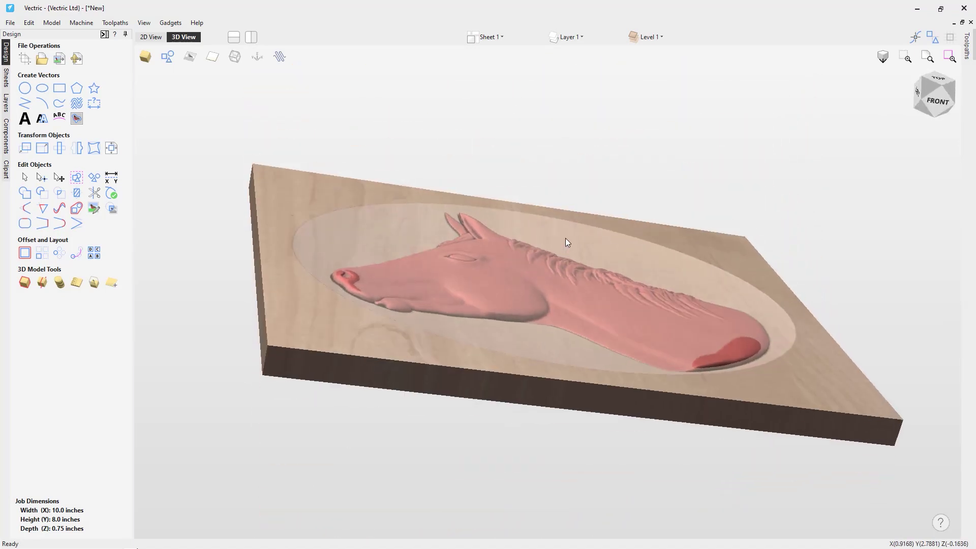
pyautogui.click(211, 60)
pyautogui.moveTo(599, 171)
pyautogui.mouseDown()
pyautogui.moveTo(626, 197)
pyautogui.moveTo(561, 379)
pyautogui.mouseUp()
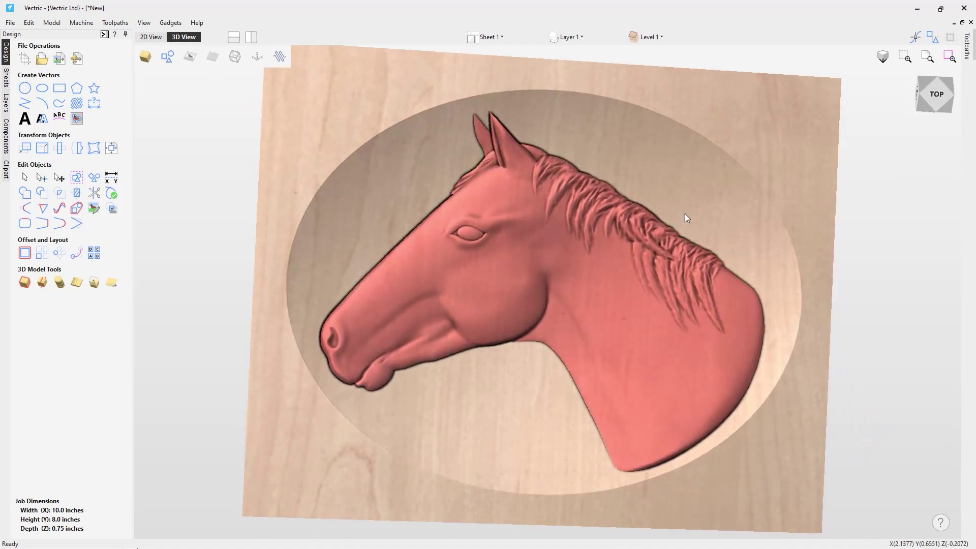
pyautogui.moveTo(679, 242); pyautogui.dragTo(646, 152)
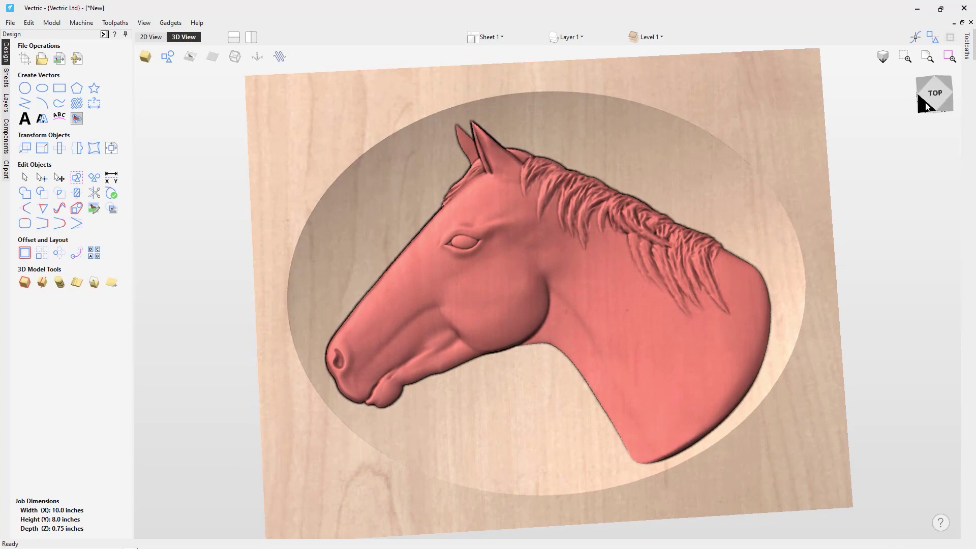
pyautogui.click(929, 100)
pyautogui.click(789, 147)
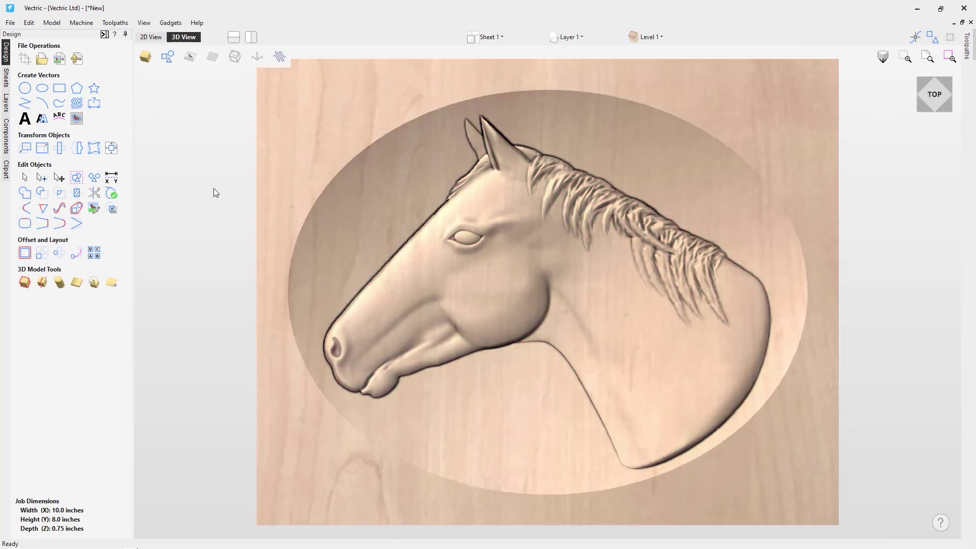
pyautogui.click(212, 57)
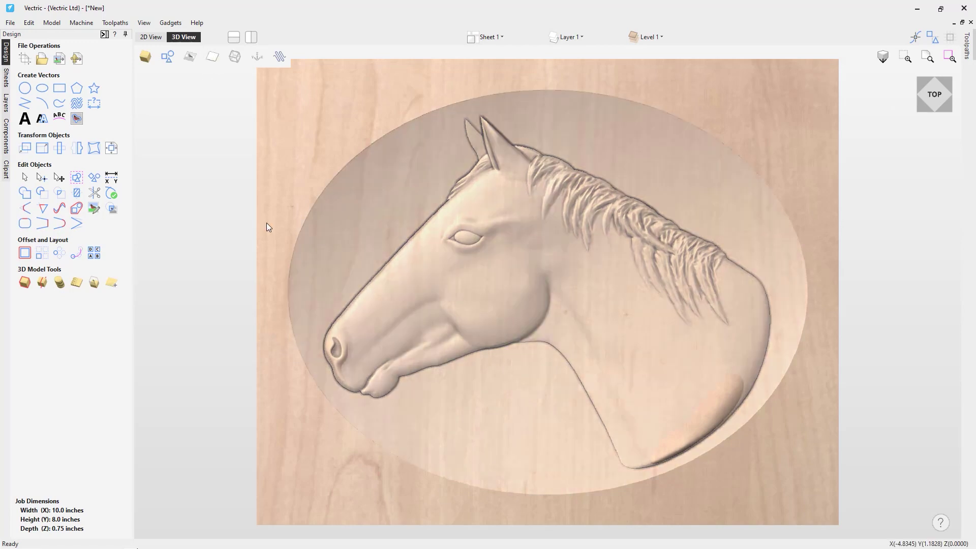
# Step: Set the horse head component's base height to 0.05 inches
pyautogui.click(679, 443)
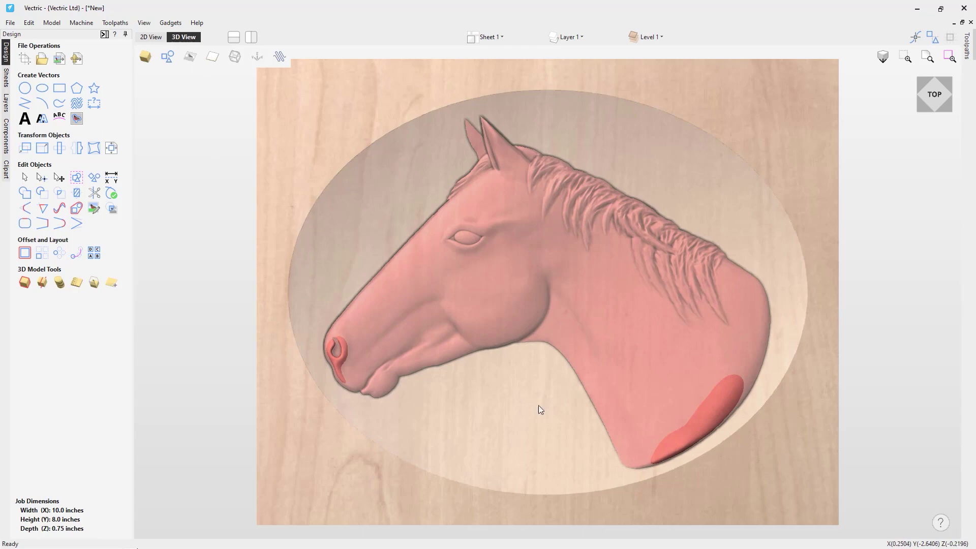
pyautogui.moveTo(467, 503); pyautogui.dragTo(515, 402)
pyautogui.click(937, 84)
pyautogui.click(572, 486)
pyautogui.moveTo(572, 486); pyautogui.dragTo(538, 355)
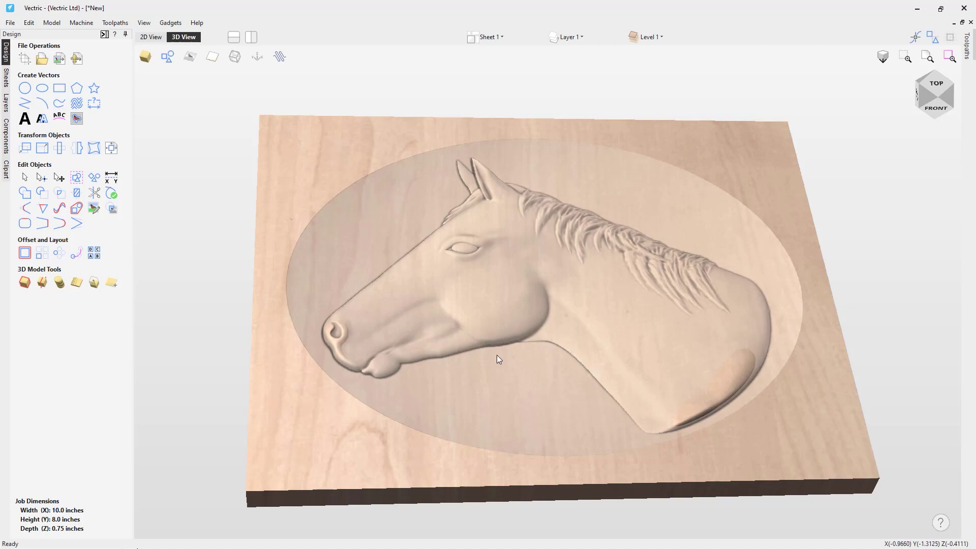
pyautogui.click(724, 390)
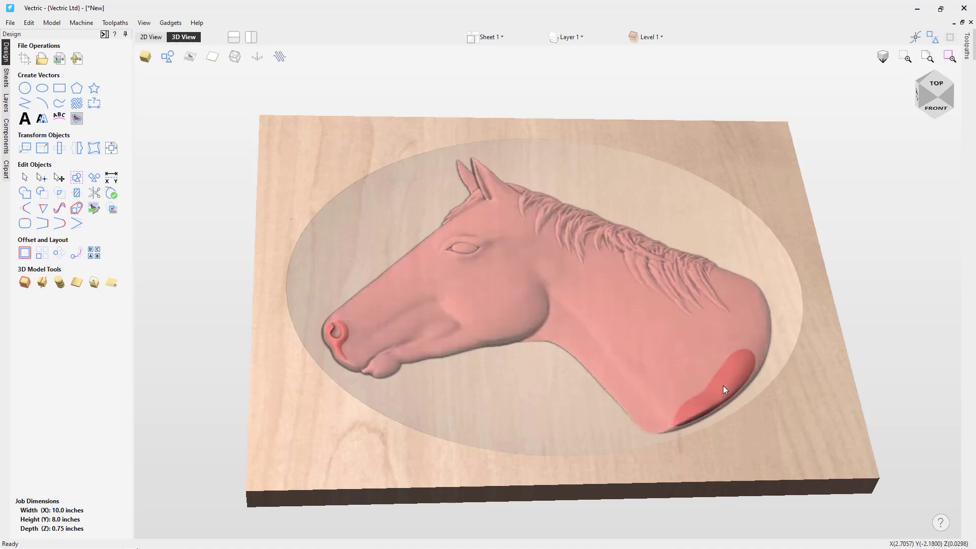
pyautogui.click(724, 386)
pyautogui.moveTo(774, 460)
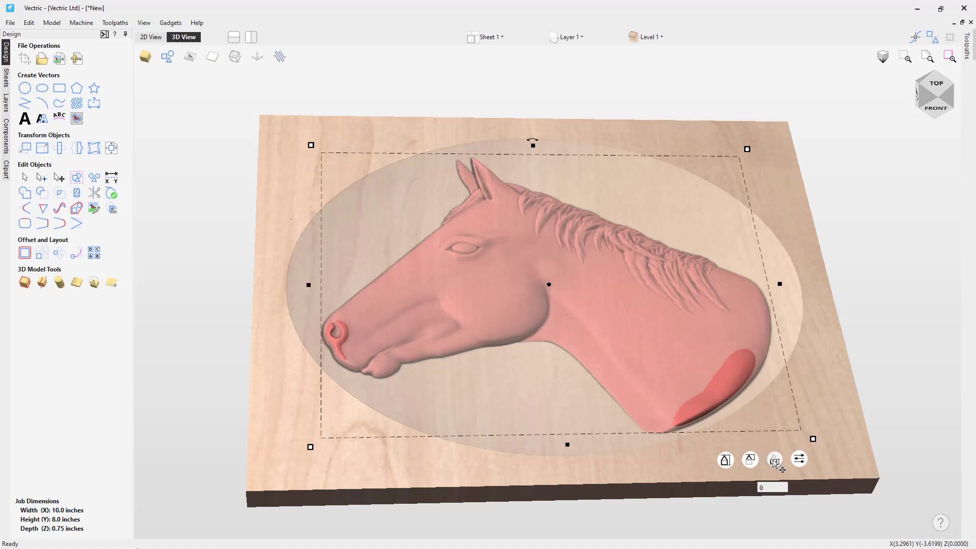
pyautogui.write('.05')
pyautogui.press('Return')
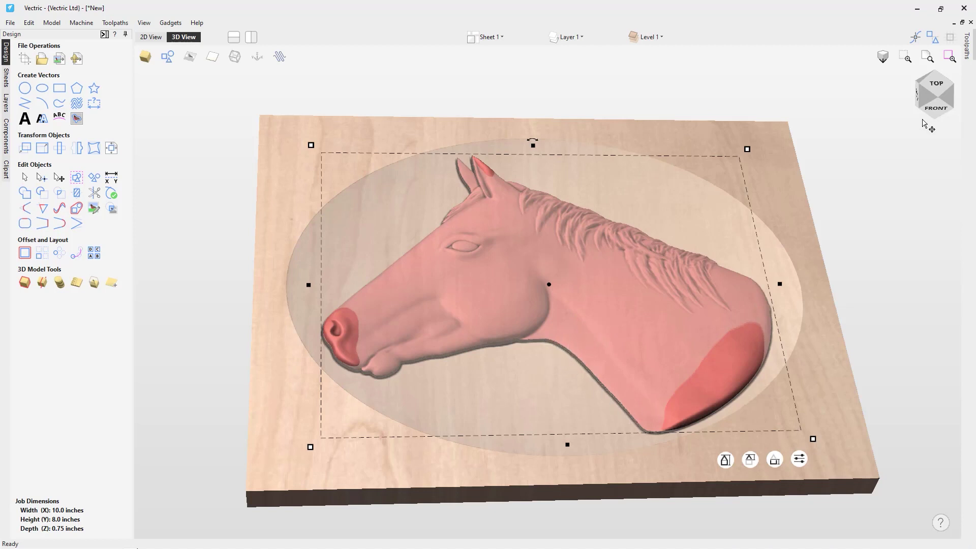
# Step: Rename the level containing the horse head, zero plane and dish components to "Models In Dish"
pyautogui.click(938, 89)
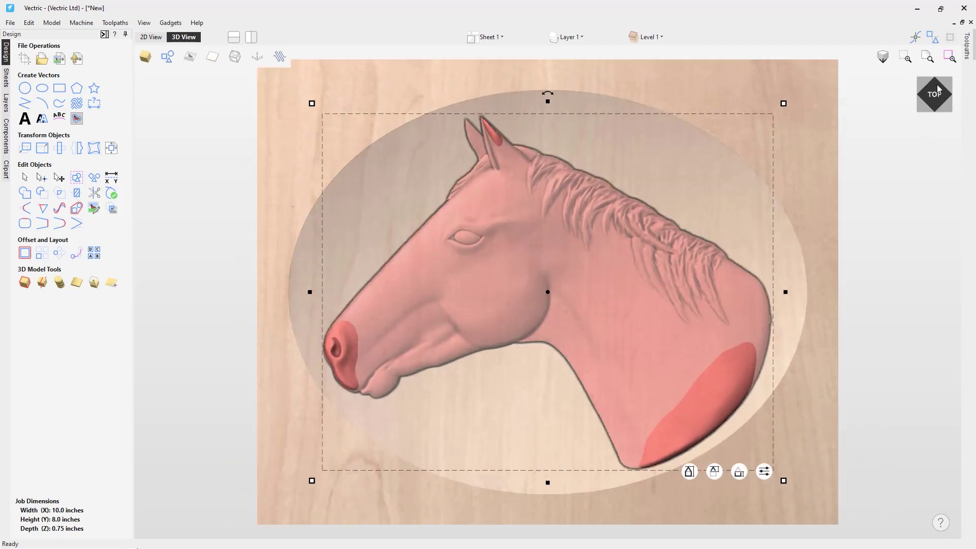
pyautogui.click(867, 356)
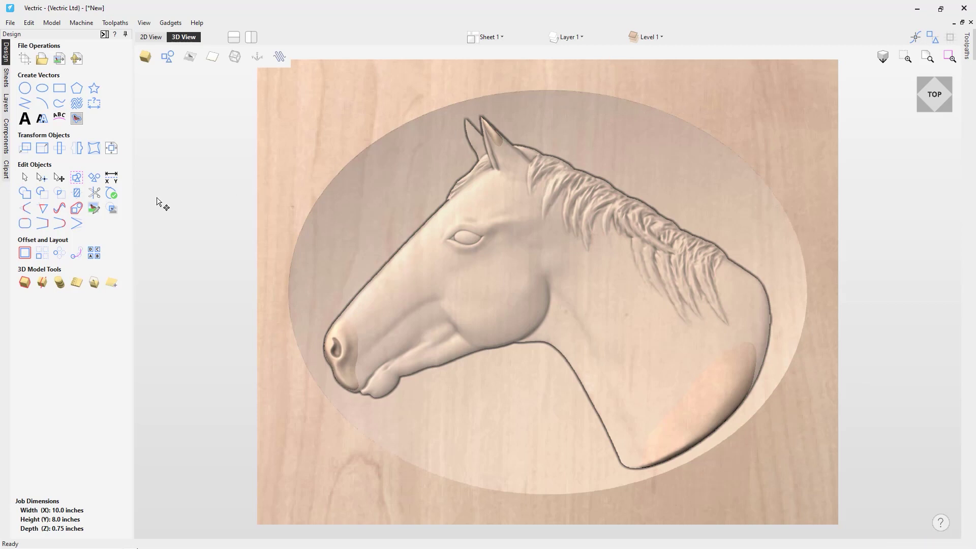
pyautogui.click(7, 137)
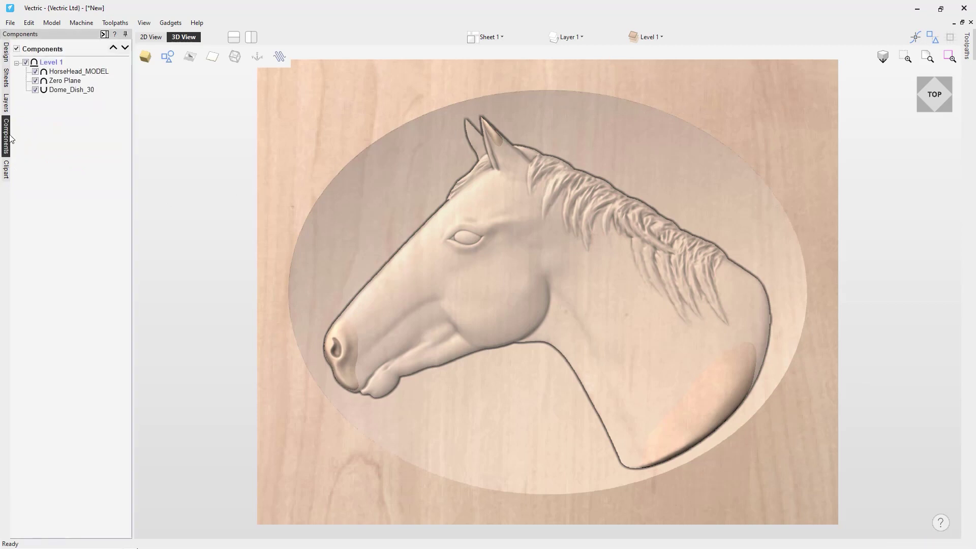
pyautogui.click(7, 55)
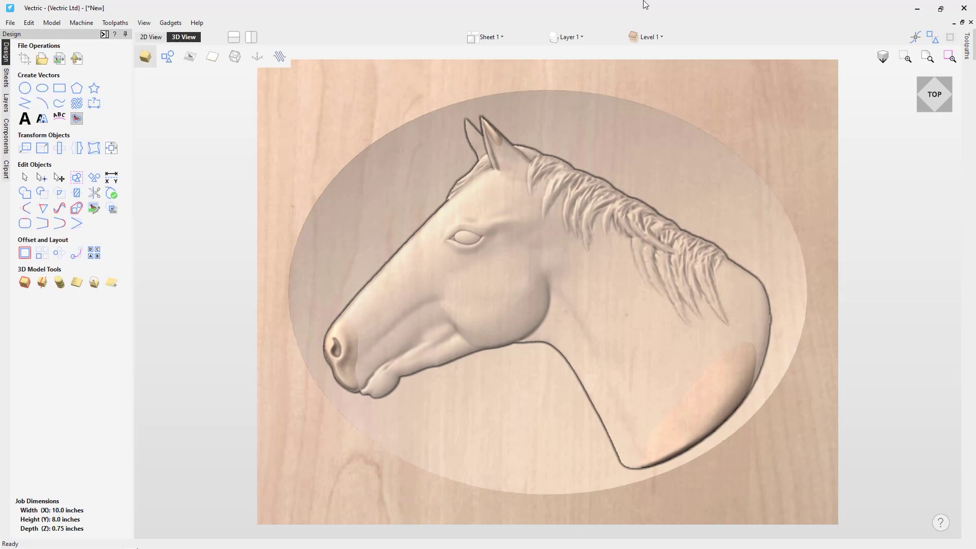
pyautogui.click(650, 38)
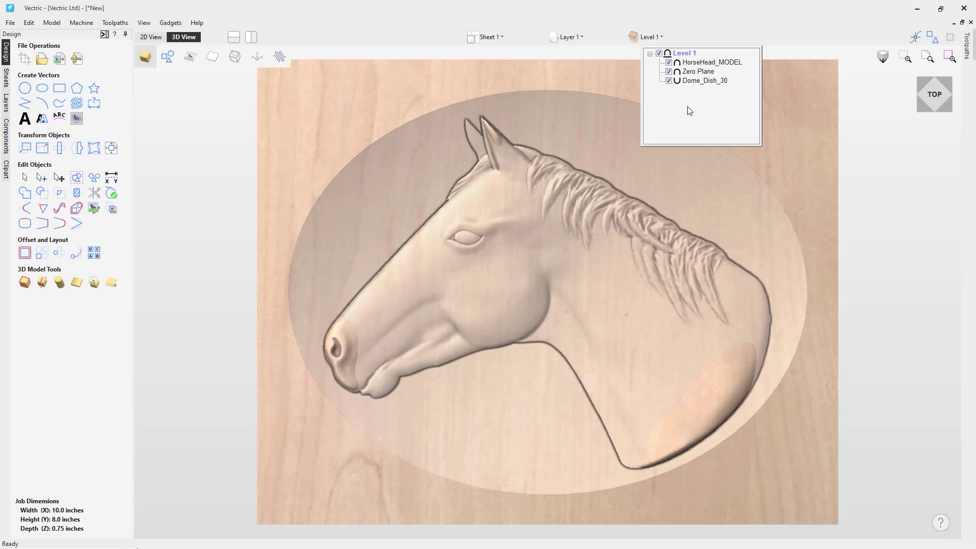
pyautogui.click(685, 55)
pyautogui.rightClick(684, 55)
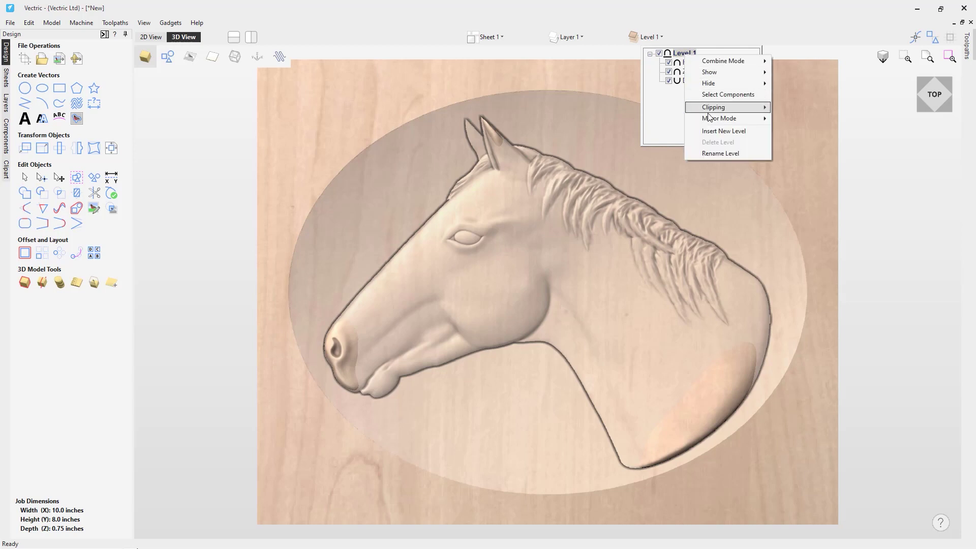
pyautogui.click(715, 153)
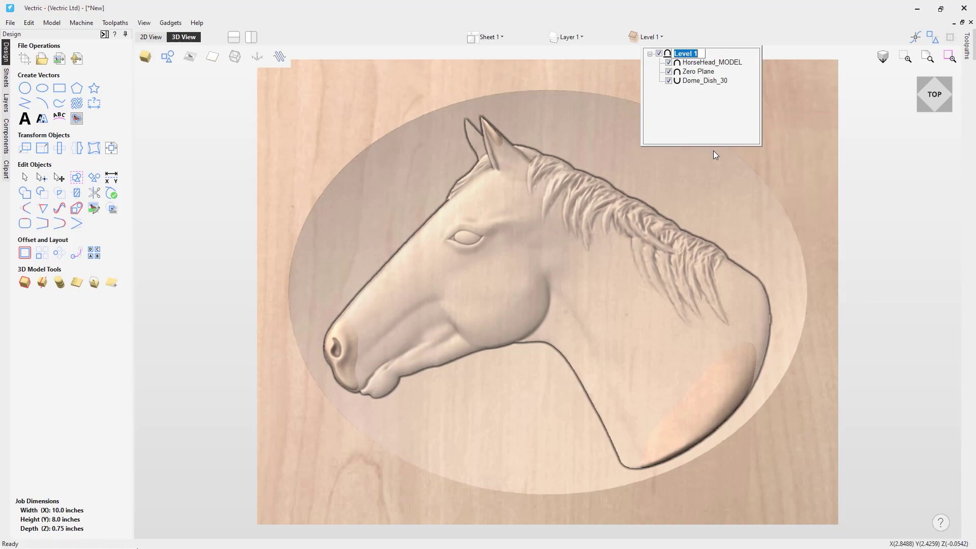
pyautogui.write('Models In Dish')
pyautogui.press('Return')
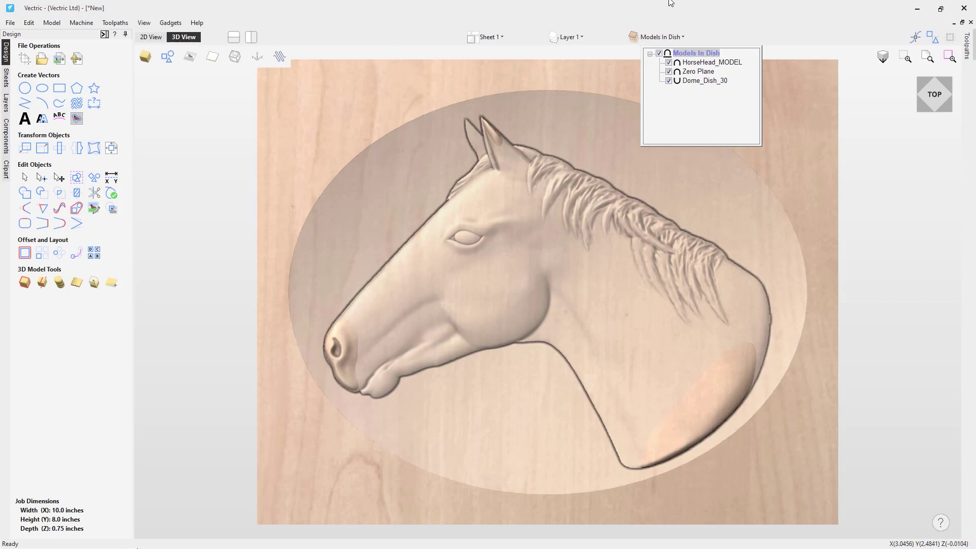
# Step: Insert a new component level above Models In Dish and name it "Multi"
pyautogui.rightClick(702, 54)
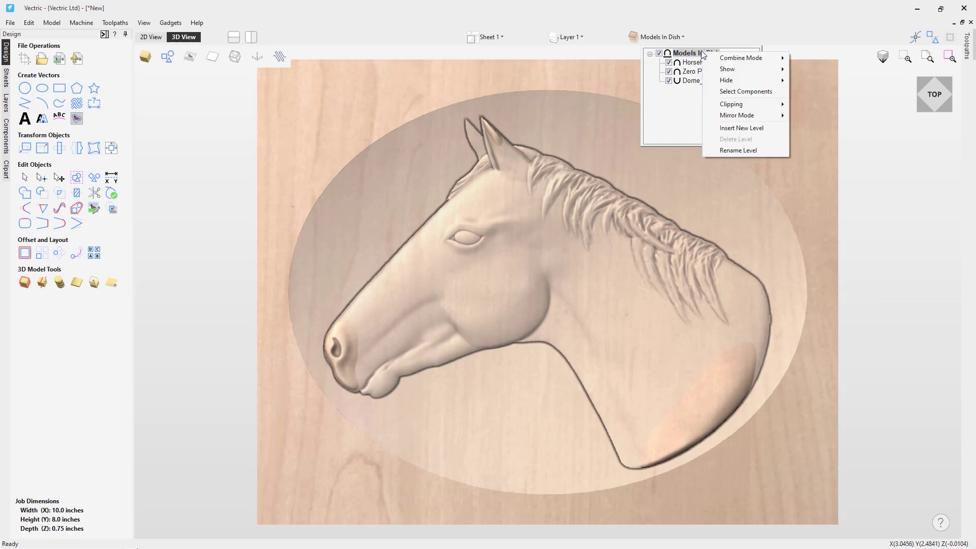
pyautogui.click(743, 128)
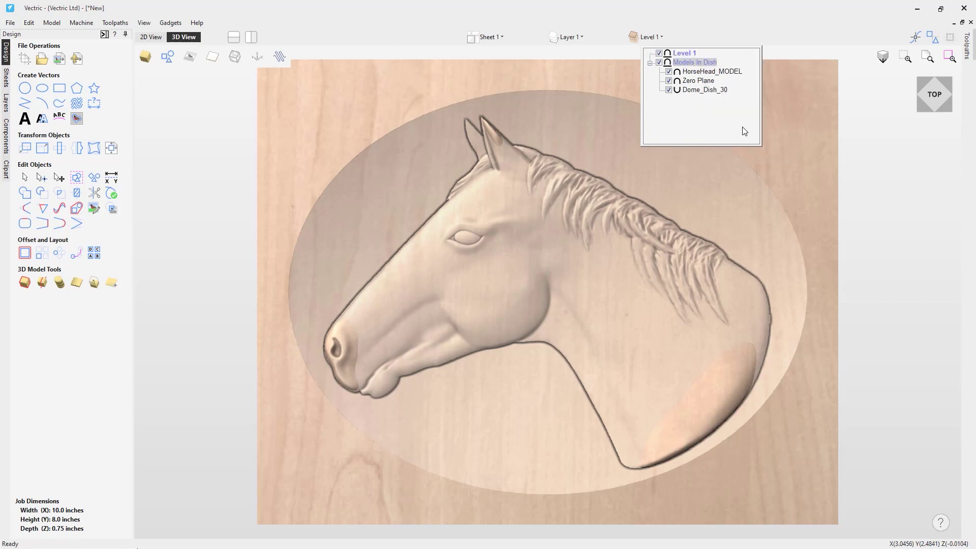
pyautogui.click(686, 55)
pyautogui.rightClick(687, 55)
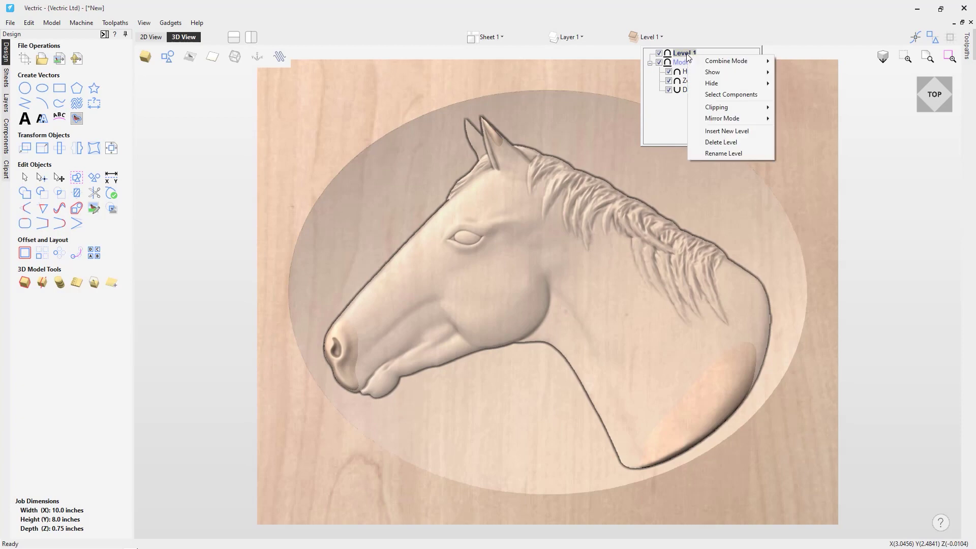
pyautogui.click(710, 153)
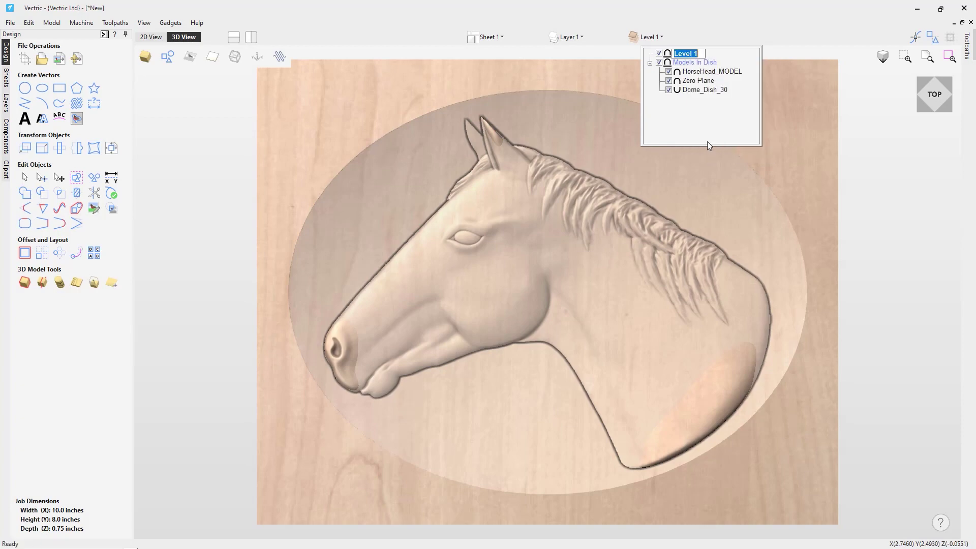
pyautogui.write('Multi')
pyautogui.press('Return')
# Step: Insert another component level above Multi and name it "Dish Shape"
pyautogui.rightClick(682, 55)
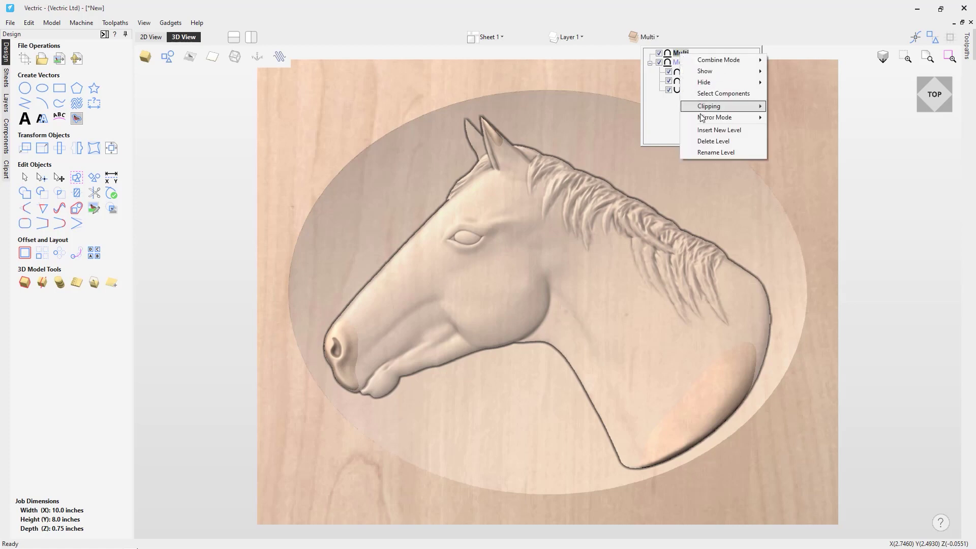
pyautogui.click(704, 130)
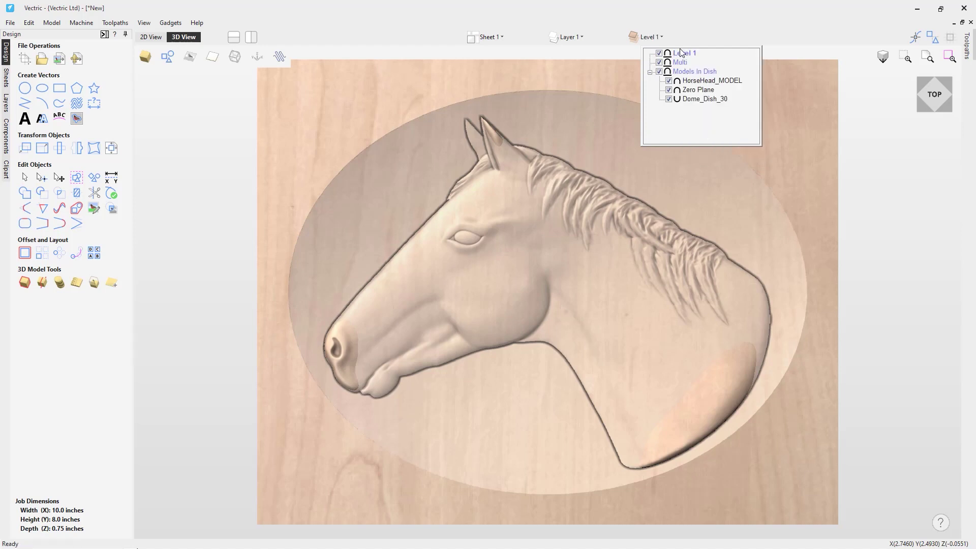
pyautogui.write('Dish Shape')
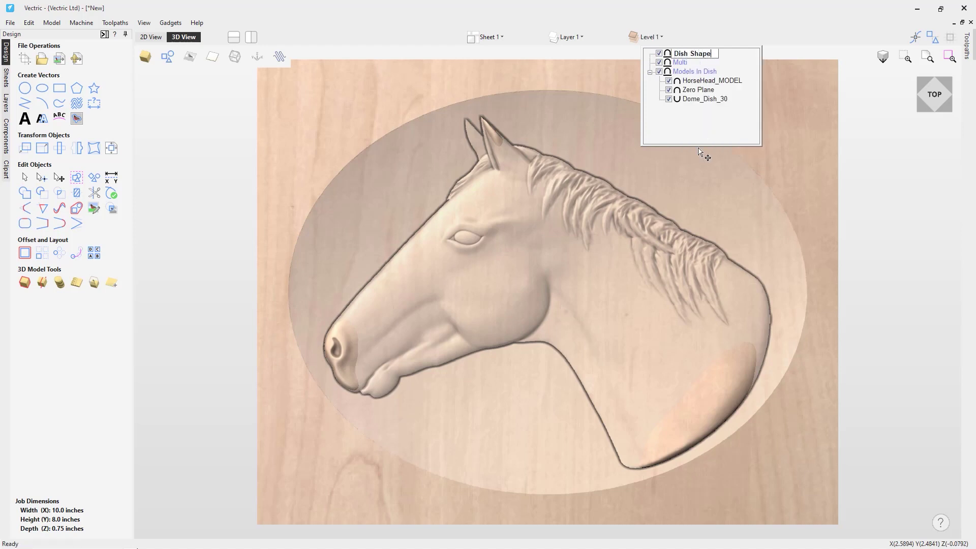
pyautogui.press('Return')
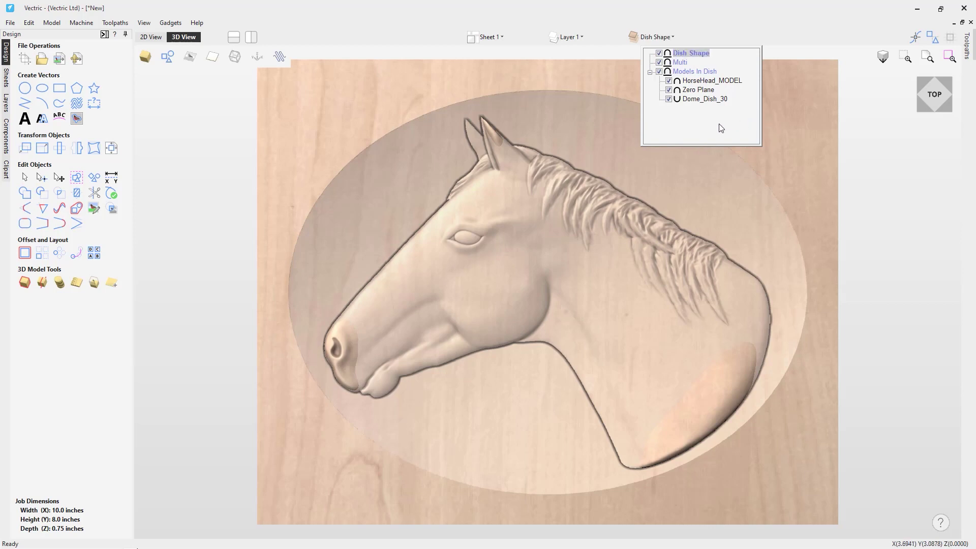
# Step: Move the Zero Plane and Dome_Dish_30 components together from Models In Dish into the Dish Shape level
pyautogui.click(699, 91)
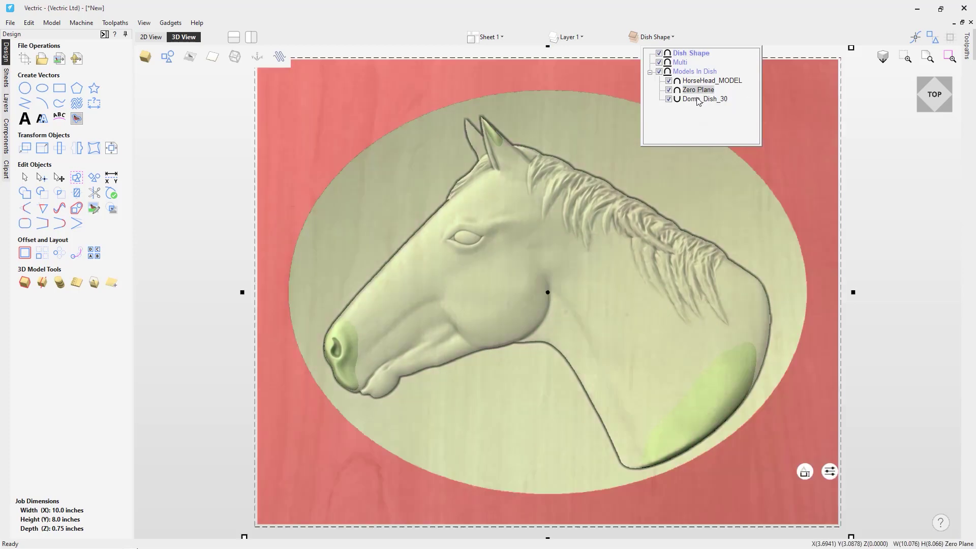
pyautogui.keyDown('ctrl'); pyautogui.click(697, 99); pyautogui.keyUp('ctrl')
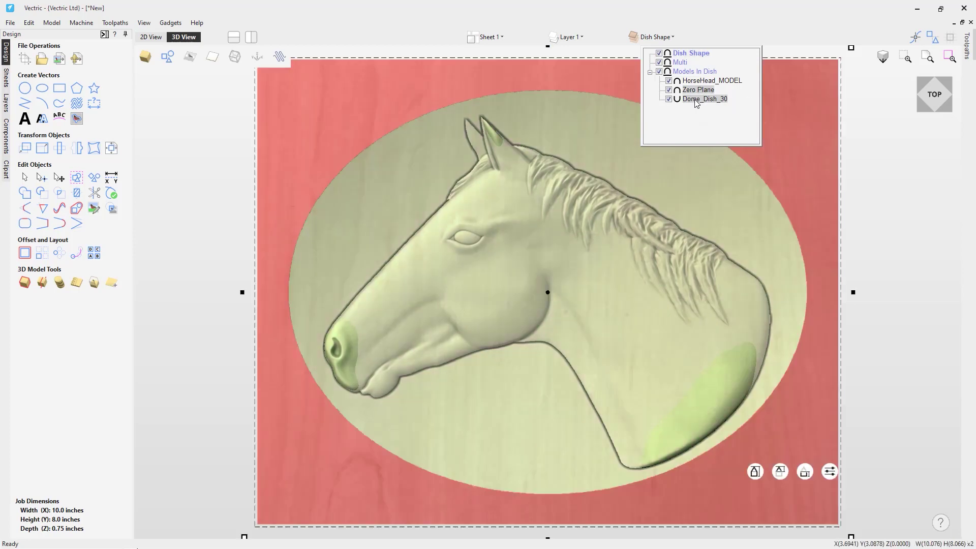
pyautogui.moveTo(694, 93)
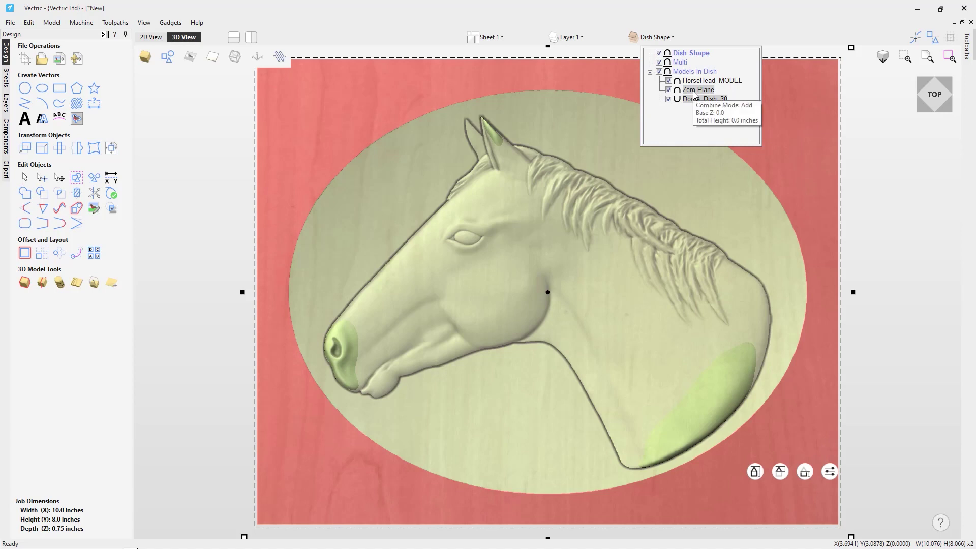
pyautogui.moveTo(694, 96); pyautogui.dragTo(694, 63)
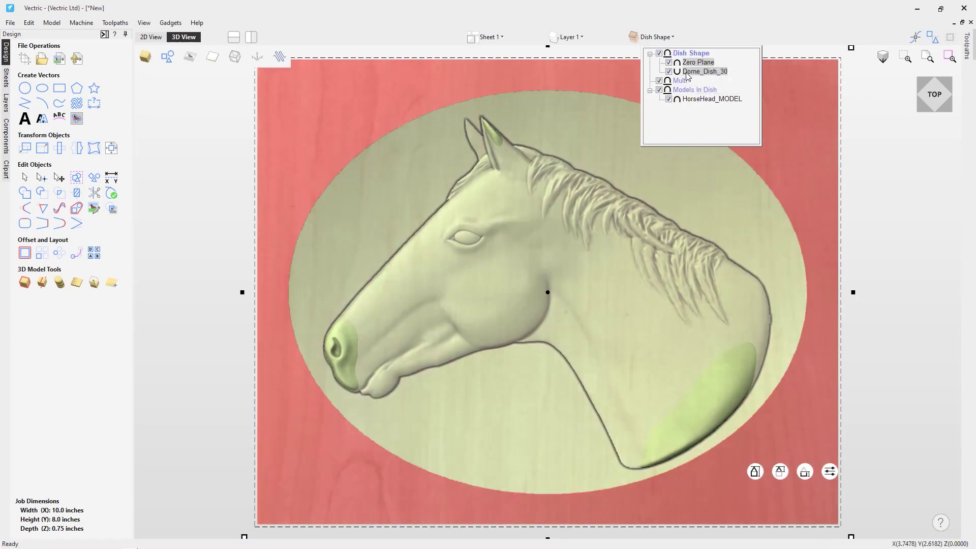
pyautogui.click(687, 118)
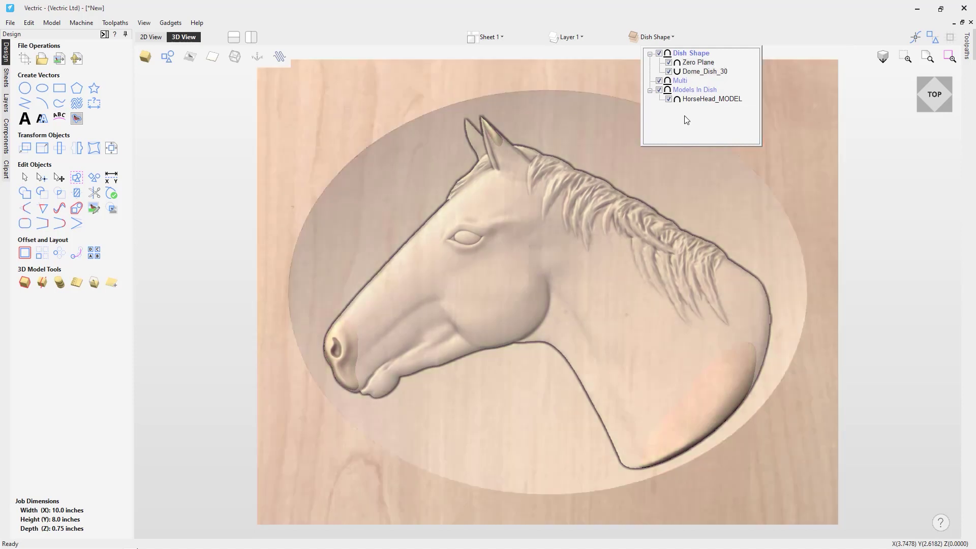
# Step: Make Multi the active level and copy the Zero Plane and Dome_Dish_30 components from Dish Shape into it
pyautogui.click(681, 81)
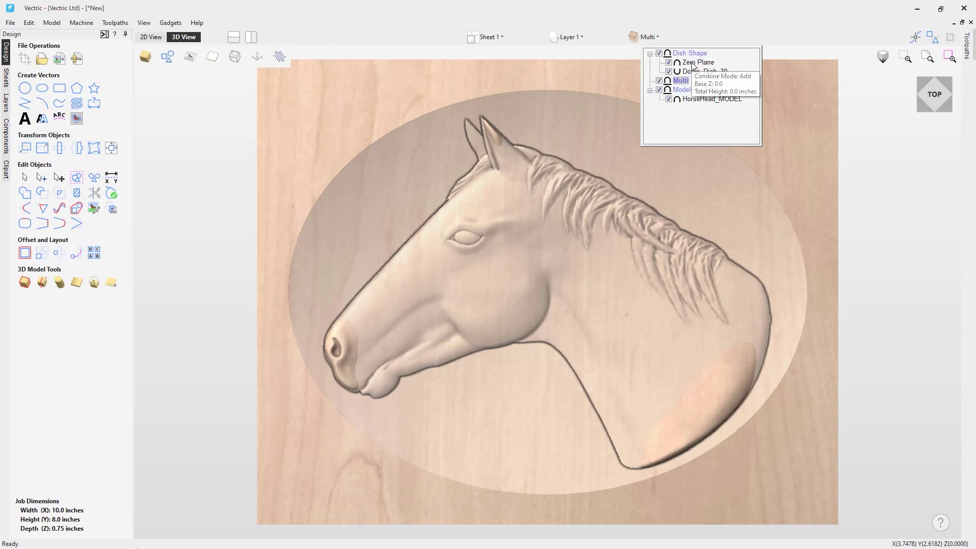
pyautogui.click(695, 63)
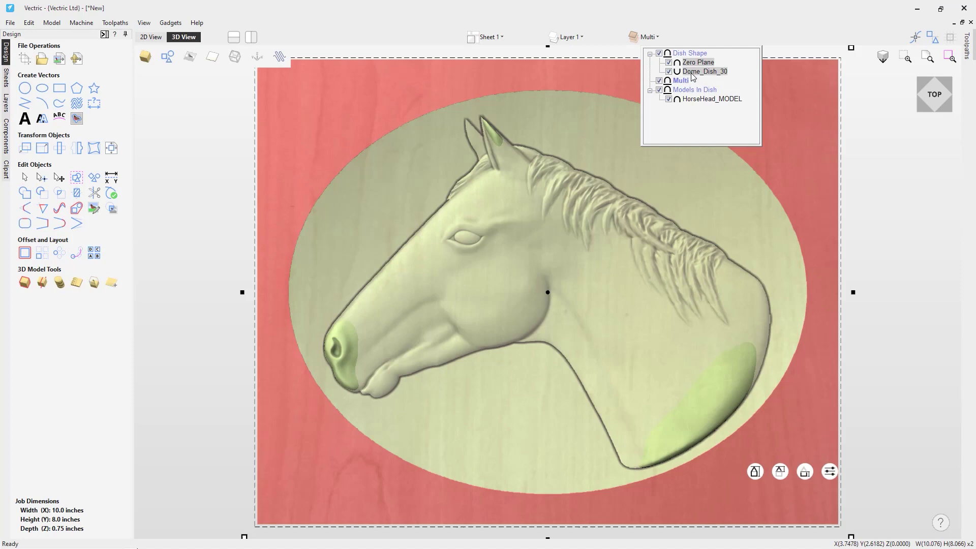
pyautogui.moveTo(691, 72); pyautogui.dragTo(692, 86)
pyautogui.moveTo(693, 87); pyautogui.dragTo(691, 83)
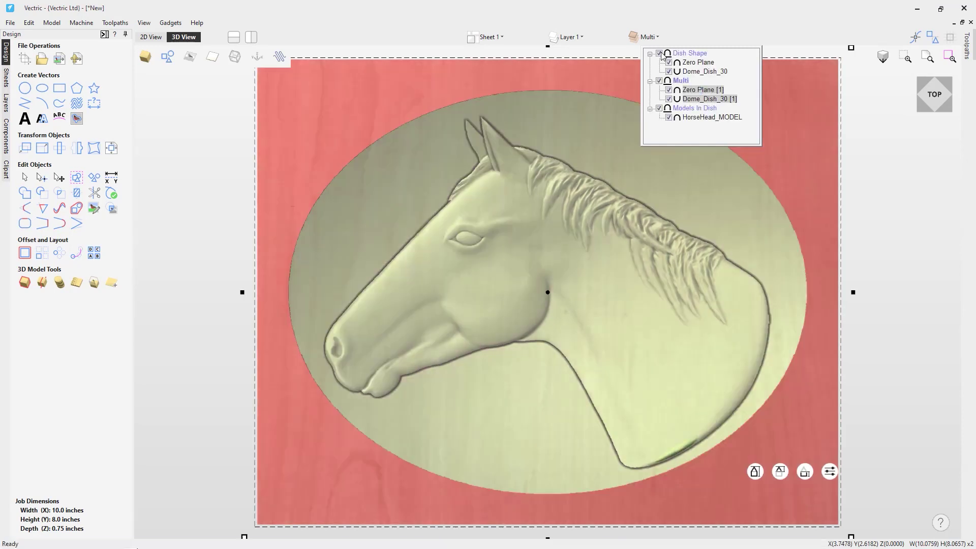
# Step: Hide the Dish Shape and Models In Dish levels, leaving only the Multi level shown
pyautogui.click(659, 54)
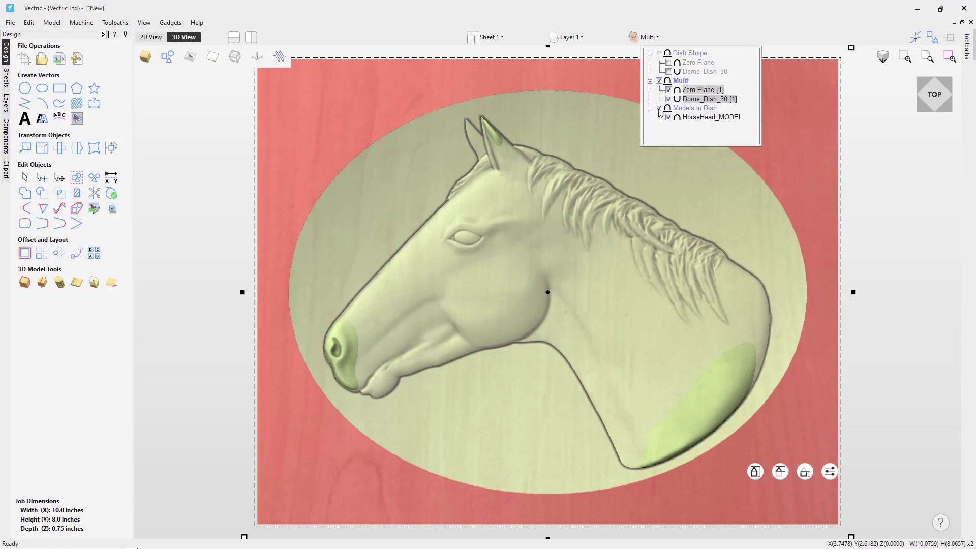
pyautogui.click(659, 108)
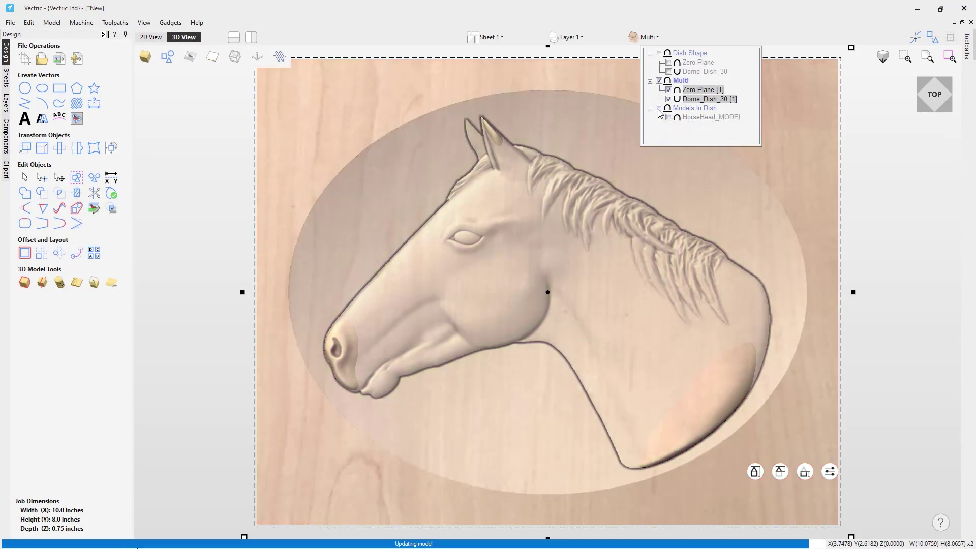
pyautogui.click(894, 280)
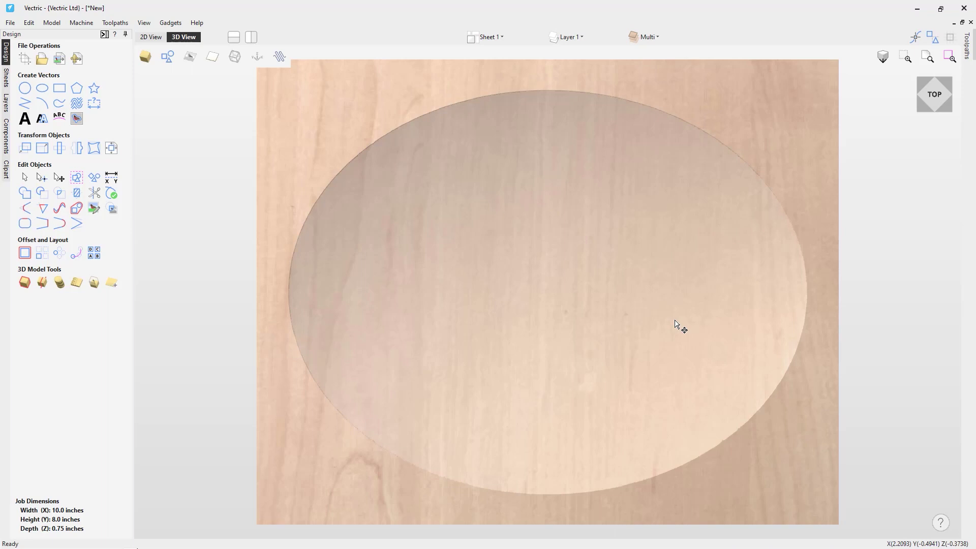
# Step: Change the combine mode of the copied dish component in the Multi level from Subtract to Add
pyautogui.moveTo(420, 512); pyautogui.dragTo(490, 386)
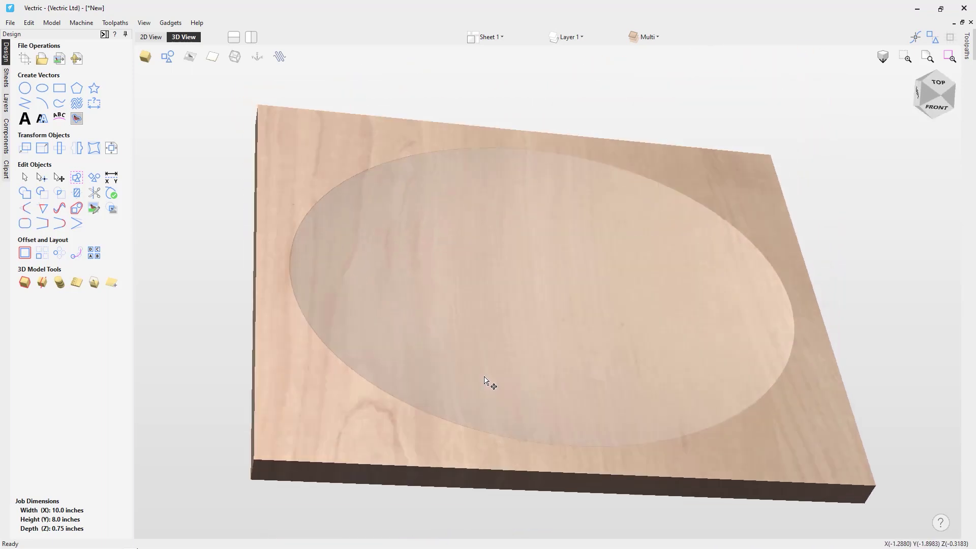
pyautogui.click(567, 350)
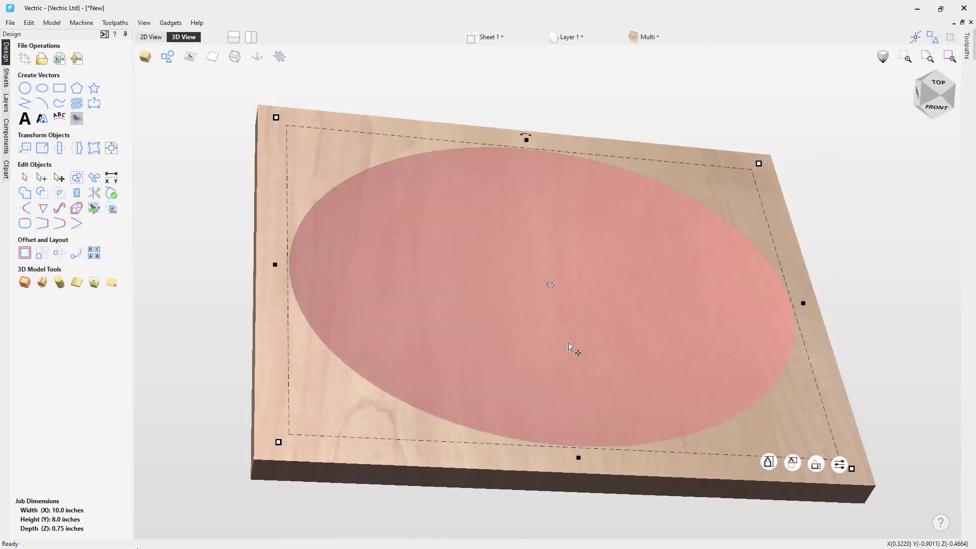
pyautogui.click(838, 466)
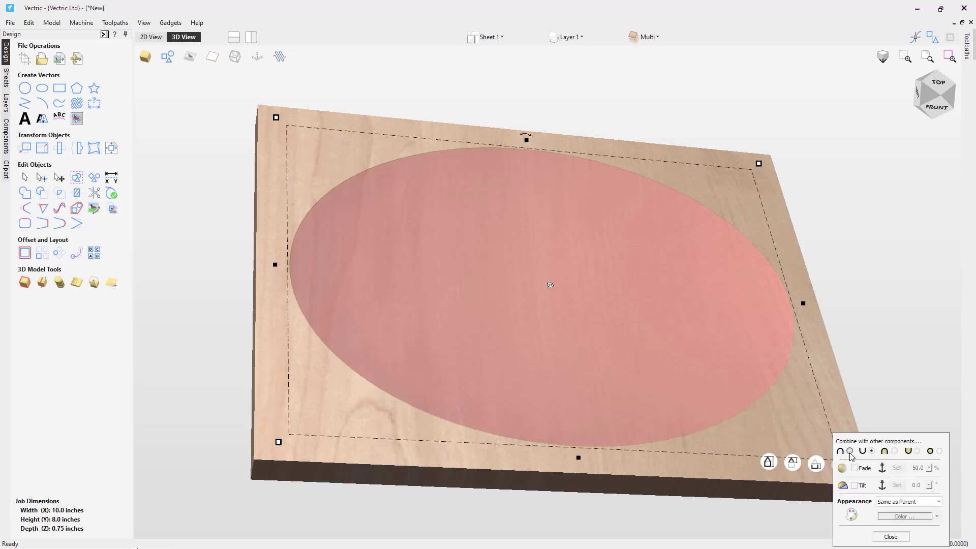
pyautogui.click(850, 452)
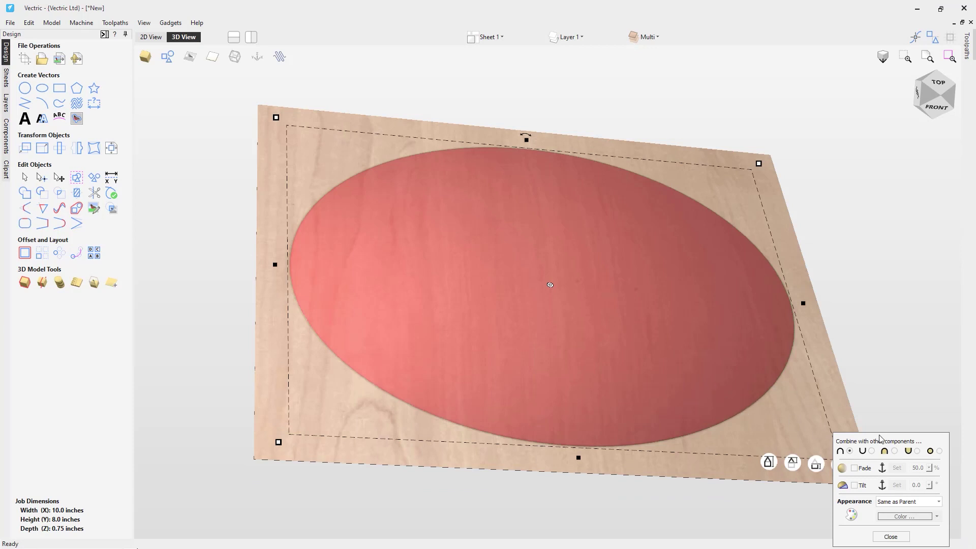
# Step: Set the shape height of the raised oval dome in the Multi level to 1 inch and deselect it
pyautogui.moveTo(881, 434); pyautogui.dragTo(886, 248)
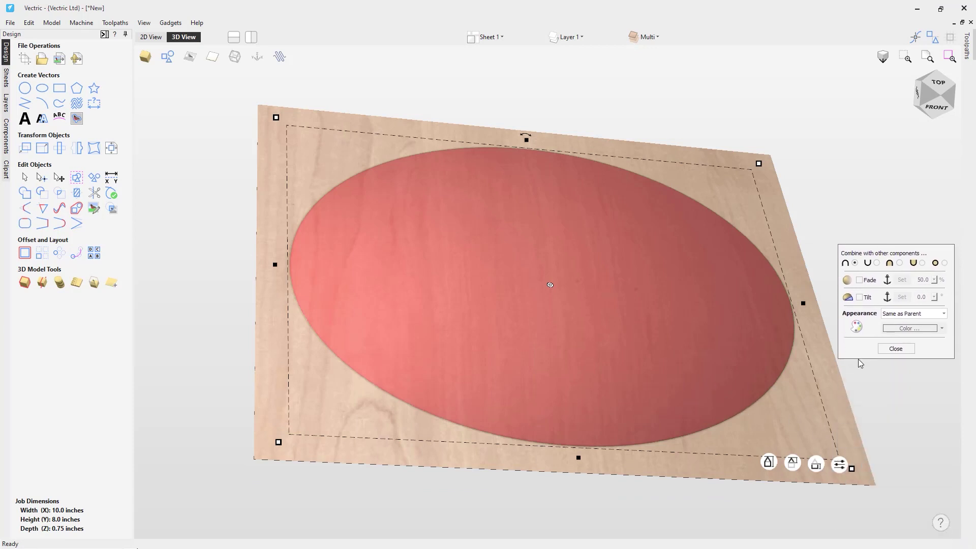
pyautogui.moveTo(768, 465)
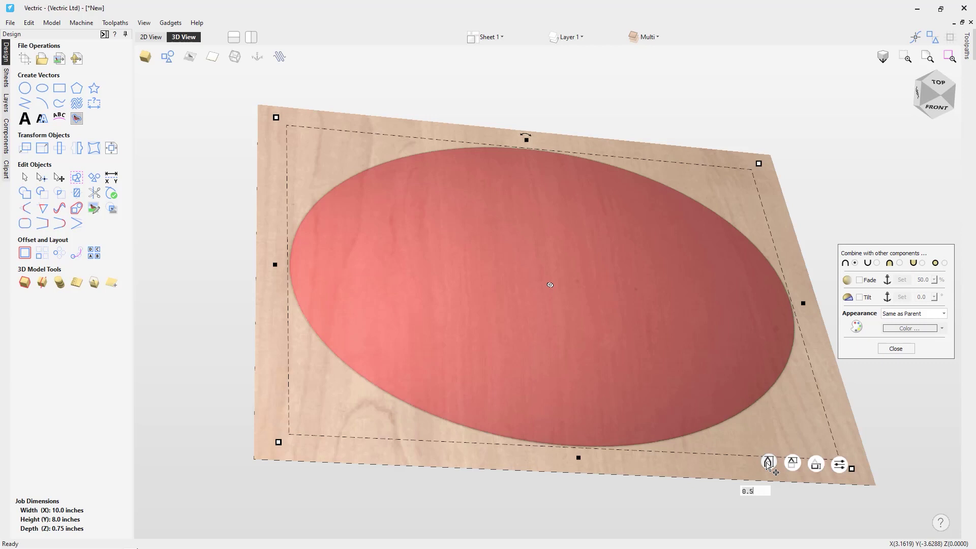
pyautogui.press('BackSpace')
pyautogui.press('BackSpace')
pyautogui.press('BackSpace')
pyautogui.write('1')
pyautogui.press('Return')
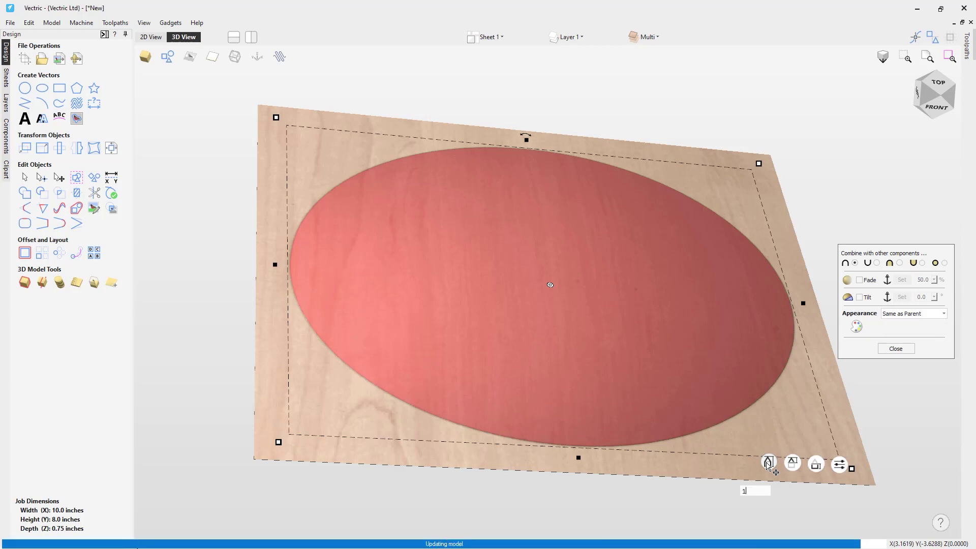
pyautogui.click(877, 204)
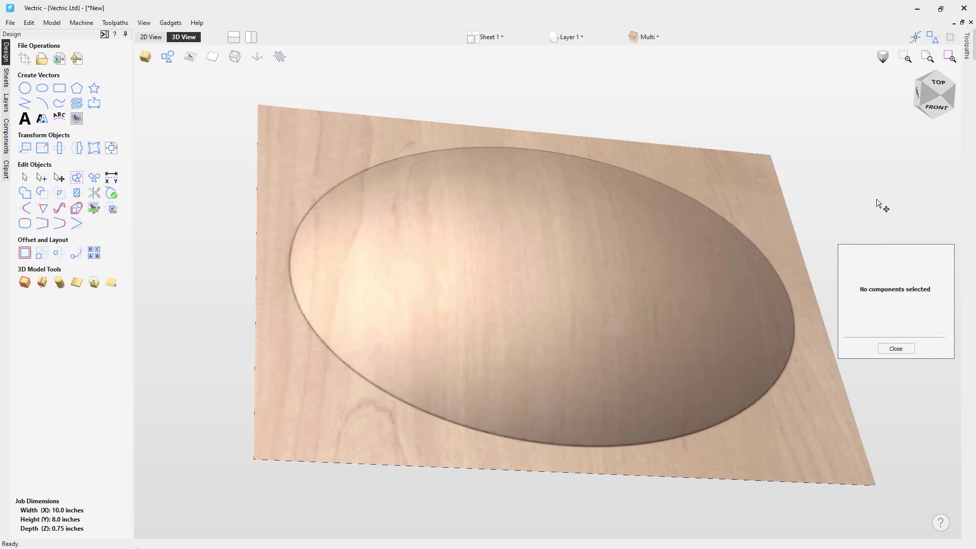
# Step: Set the Multi level's combine mode to Multiply and show the Models In Dish level with the horse head
pyautogui.click(895, 349)
pyautogui.click(945, 86)
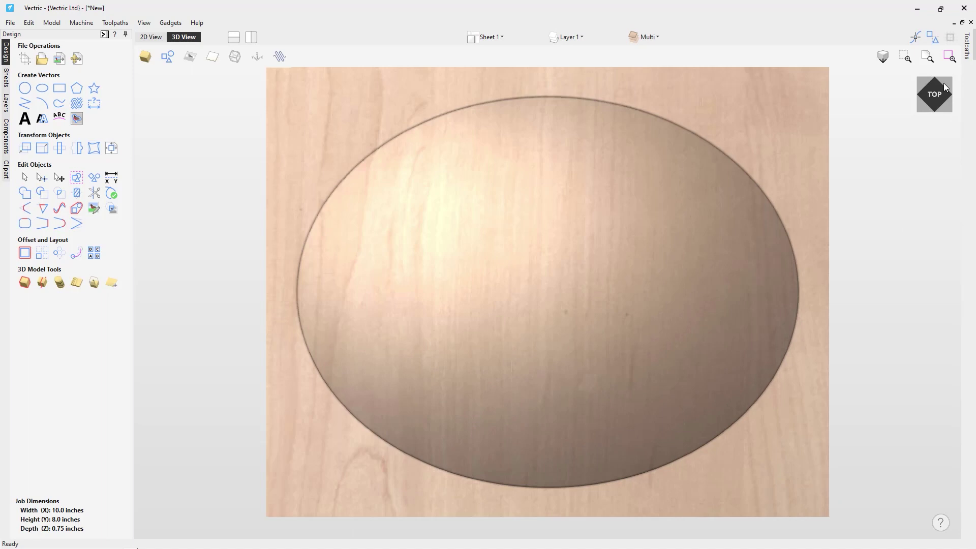
pyautogui.click(656, 38)
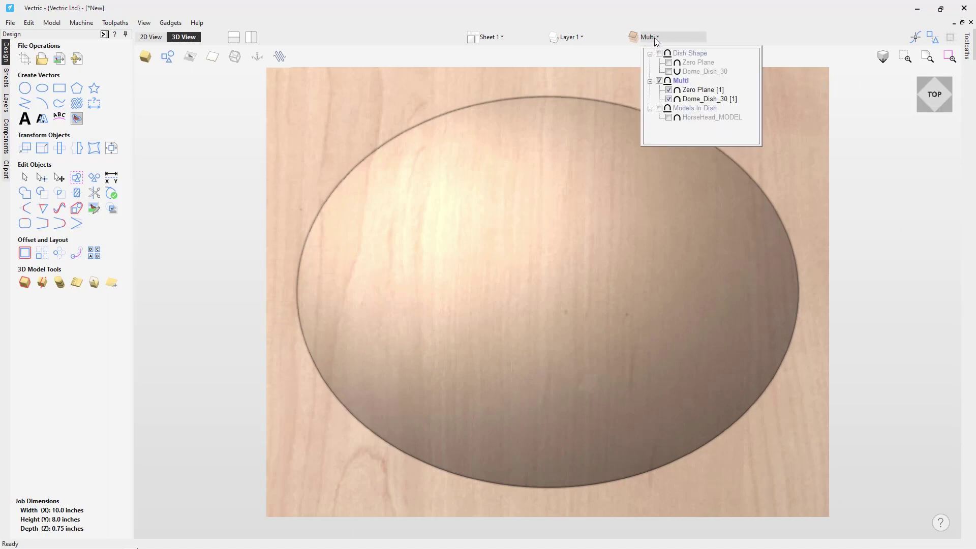
pyautogui.rightClick(679, 82)
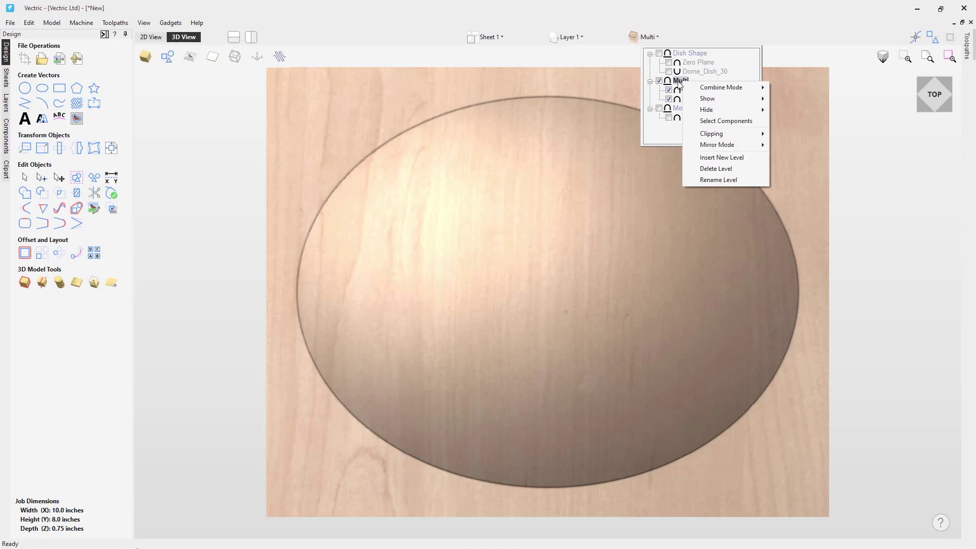
pyautogui.moveTo(740, 92)
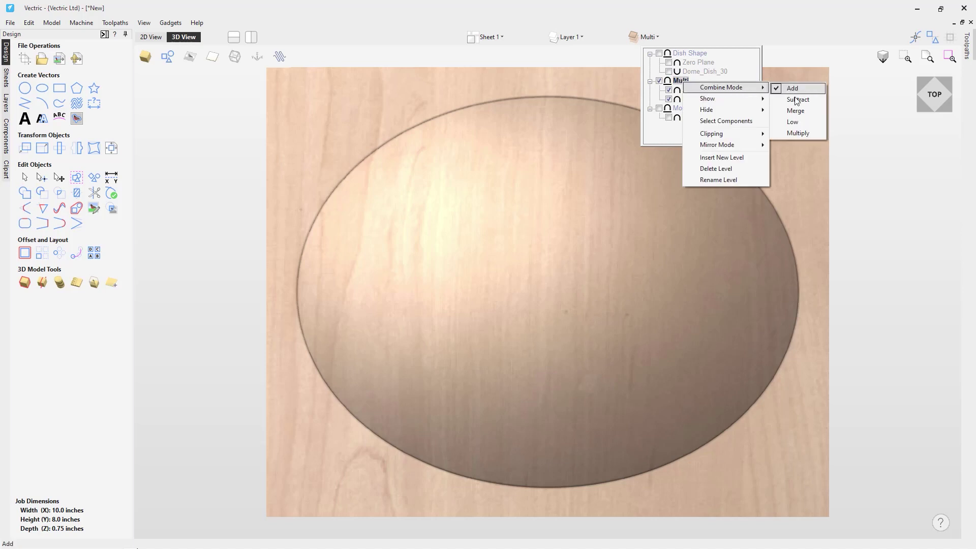
pyautogui.click(799, 133)
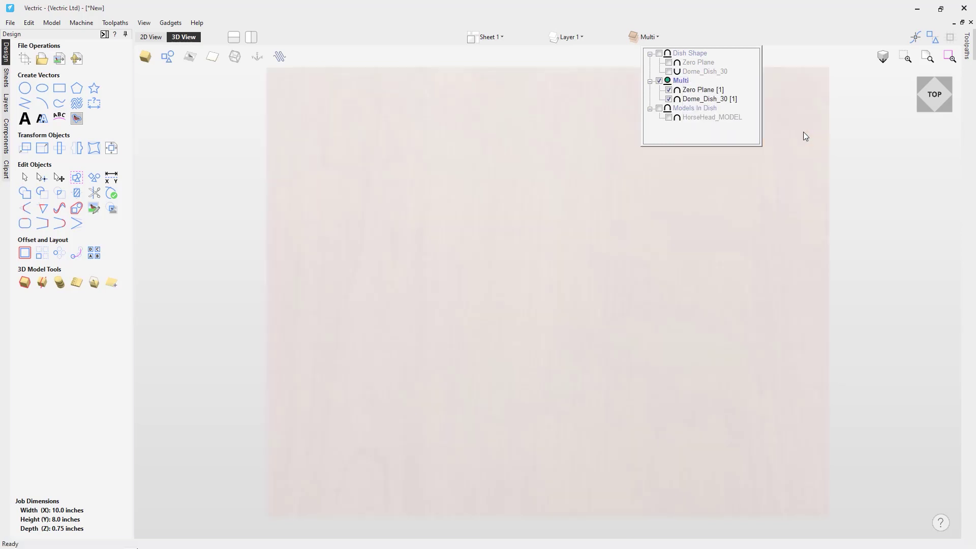
pyautogui.click(660, 108)
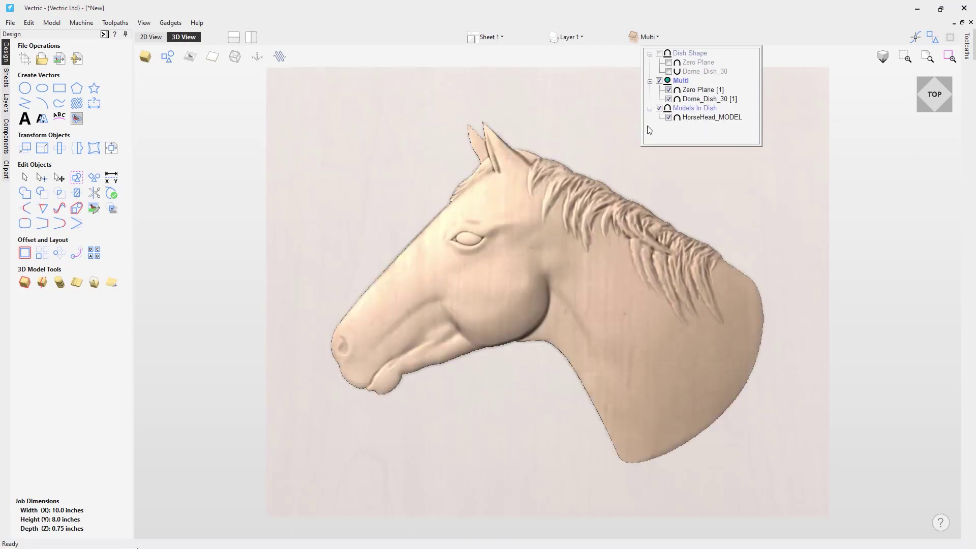
# Step: Compare the horse head's side profile with the Multi level hidden and shown, leaving the level shown
pyautogui.moveTo(507, 471); pyautogui.dragTo(544, 458)
pyautogui.moveTo(587, 350); pyautogui.dragTo(621, 200)
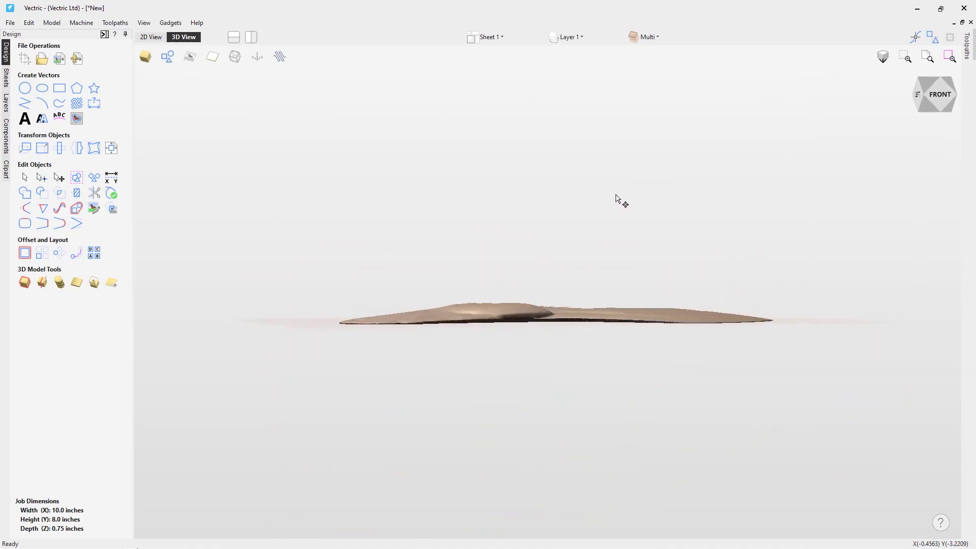
pyautogui.click(658, 38)
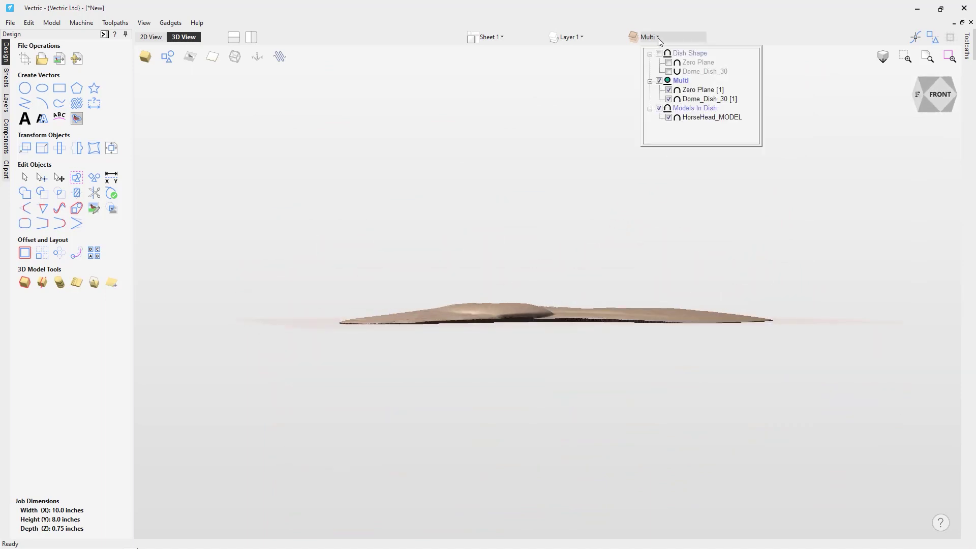
pyautogui.click(659, 81)
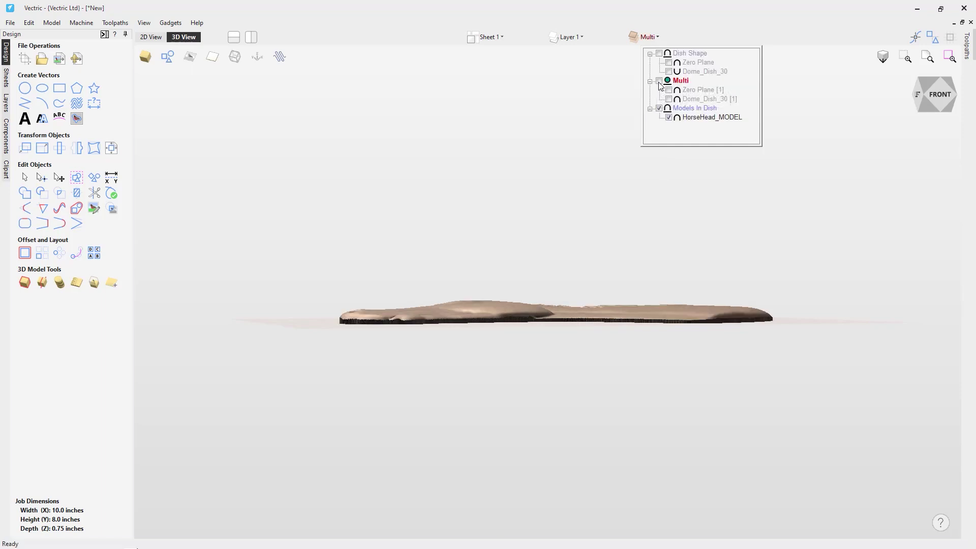
pyautogui.click(658, 81)
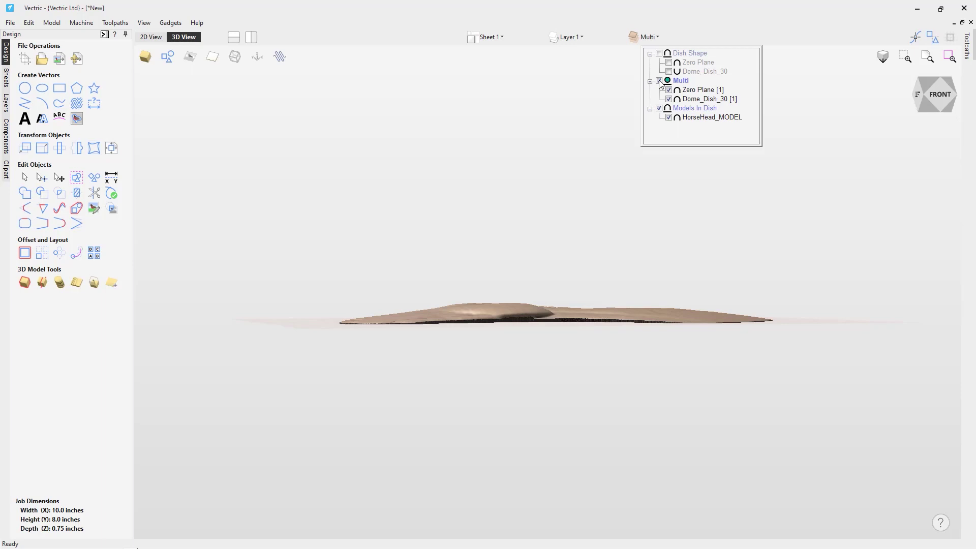
pyautogui.click(659, 82)
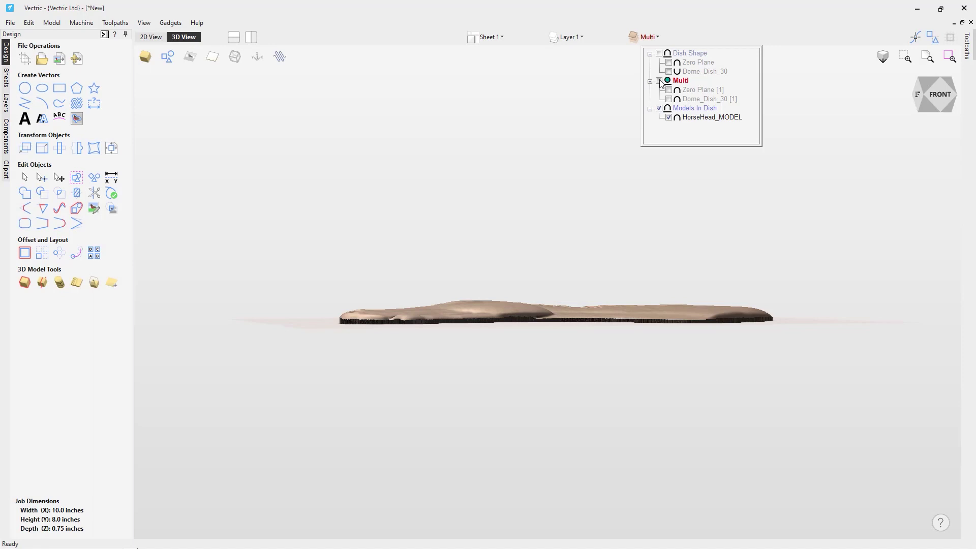
pyautogui.click(659, 82)
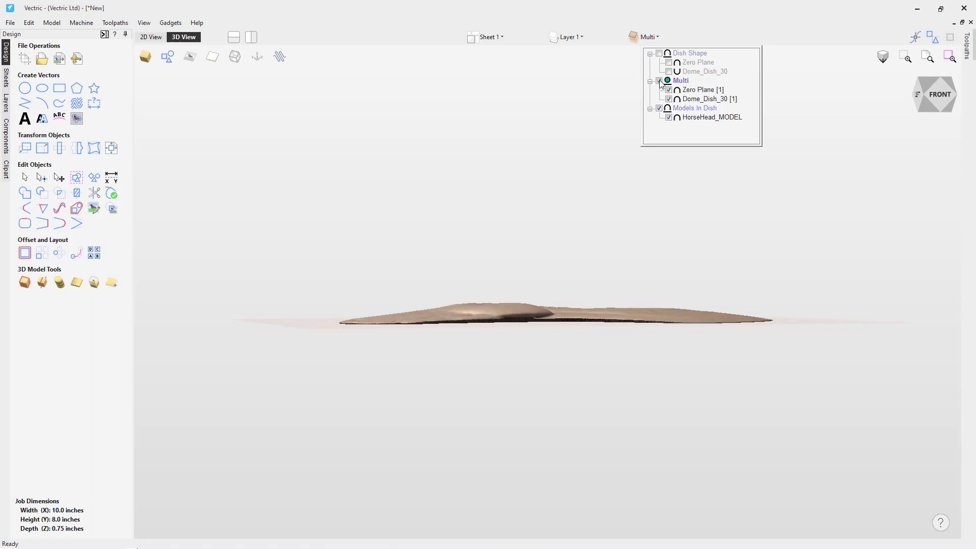
pyautogui.moveTo(840, 211); pyautogui.dragTo(758, 348)
pyautogui.click(941, 84)
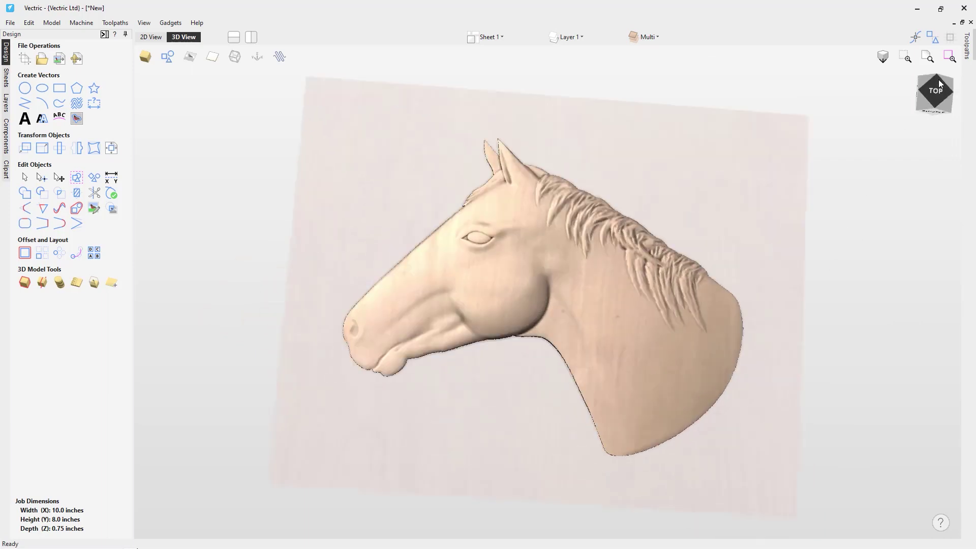
# Step: Show the Dish Shape level and examine the combined relief and the components in each level
pyautogui.click(656, 39)
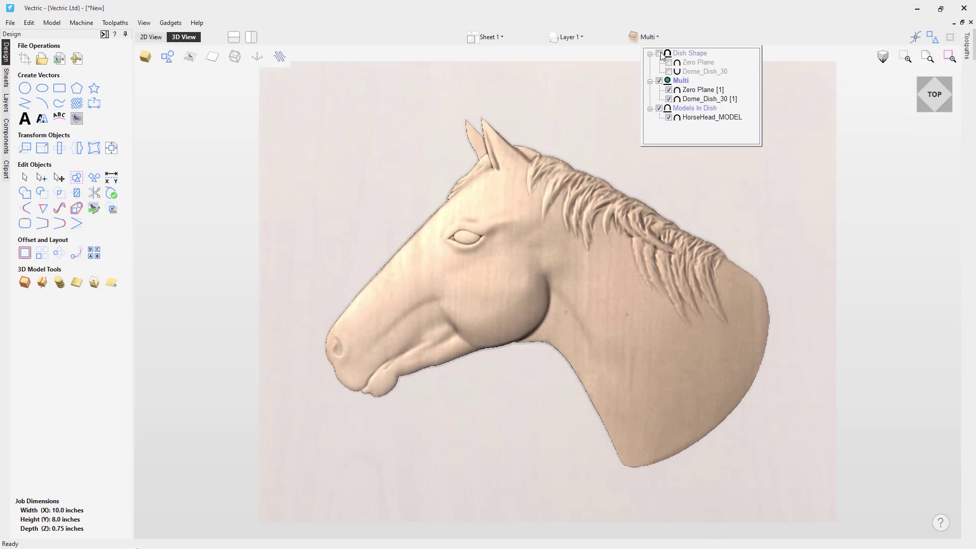
pyautogui.click(660, 53)
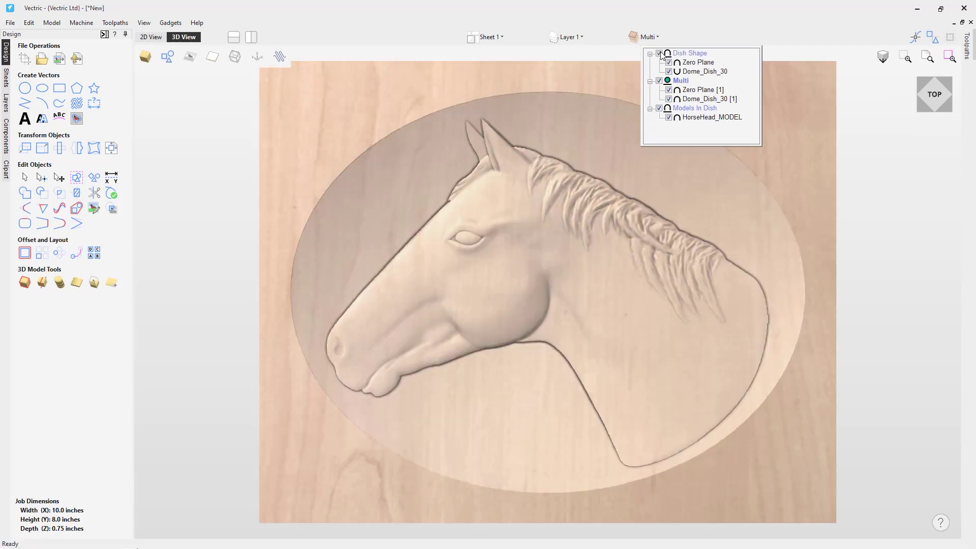
pyautogui.moveTo(467, 540); pyautogui.dragTo(594, 414)
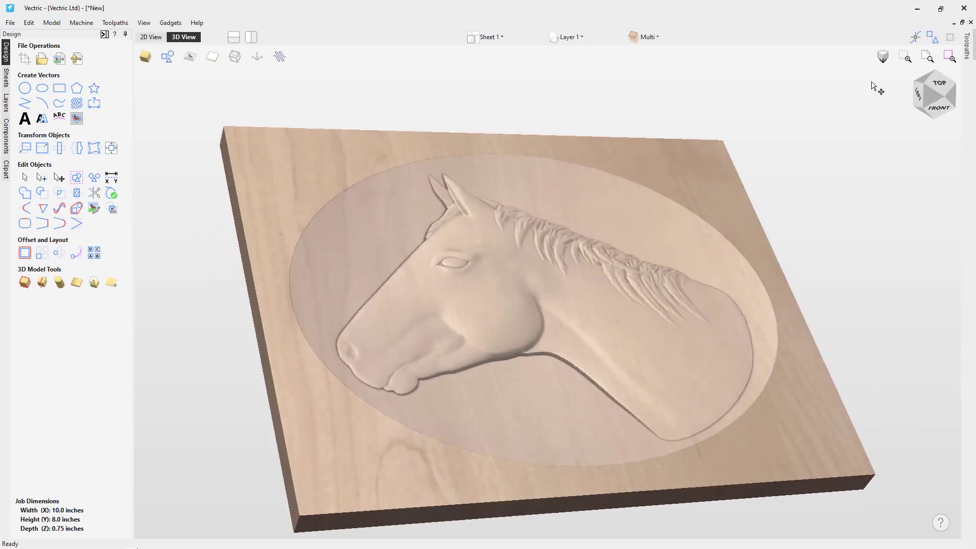
pyautogui.click(933, 87)
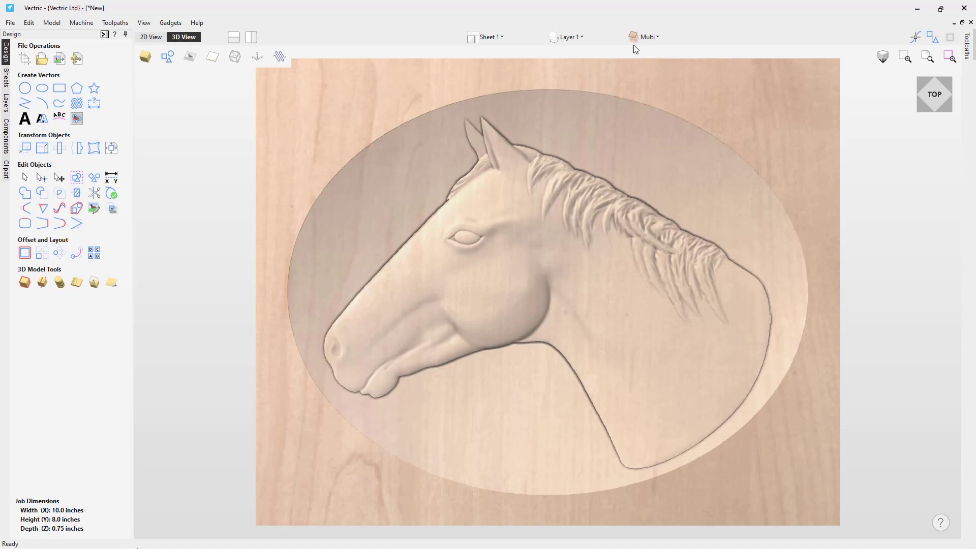
pyautogui.click(658, 40)
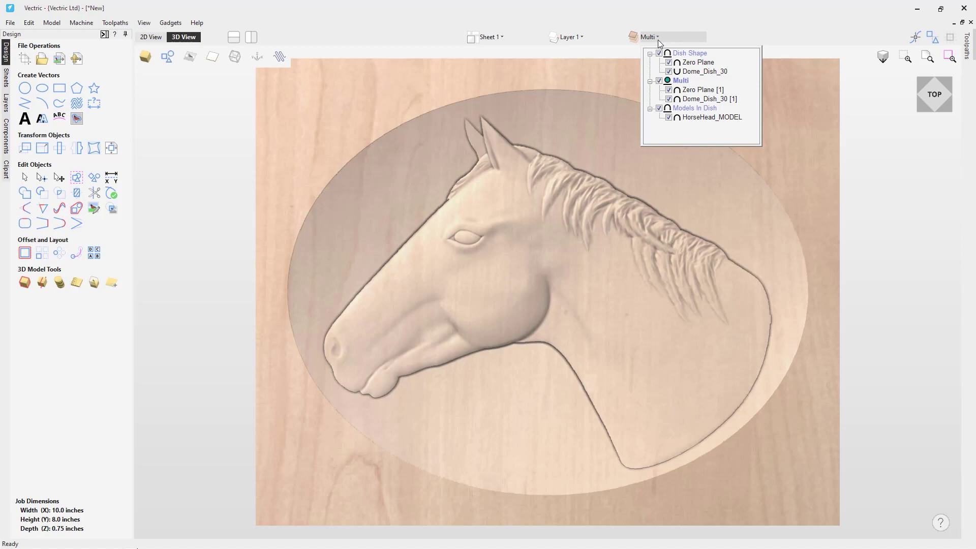
pyautogui.moveTo(695, 104)
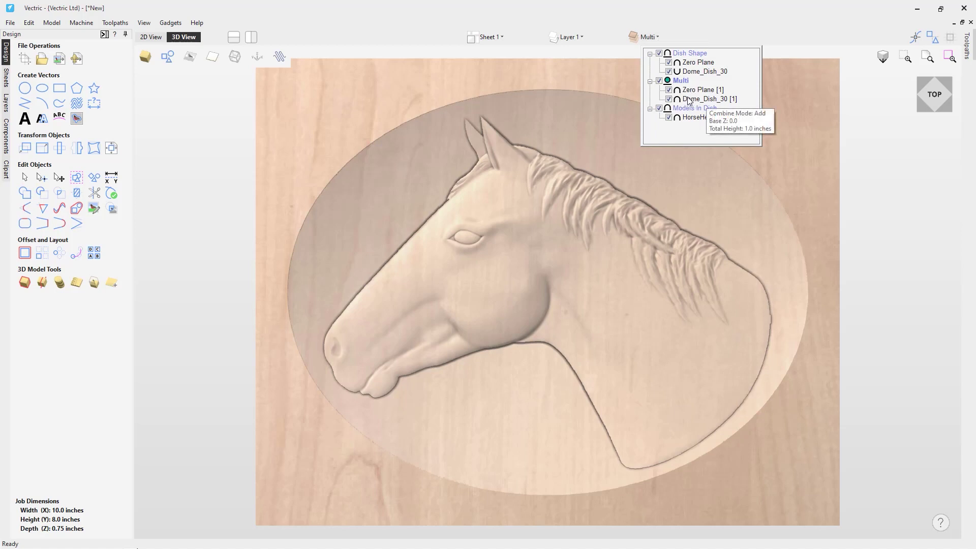
pyautogui.moveTo(686, 75)
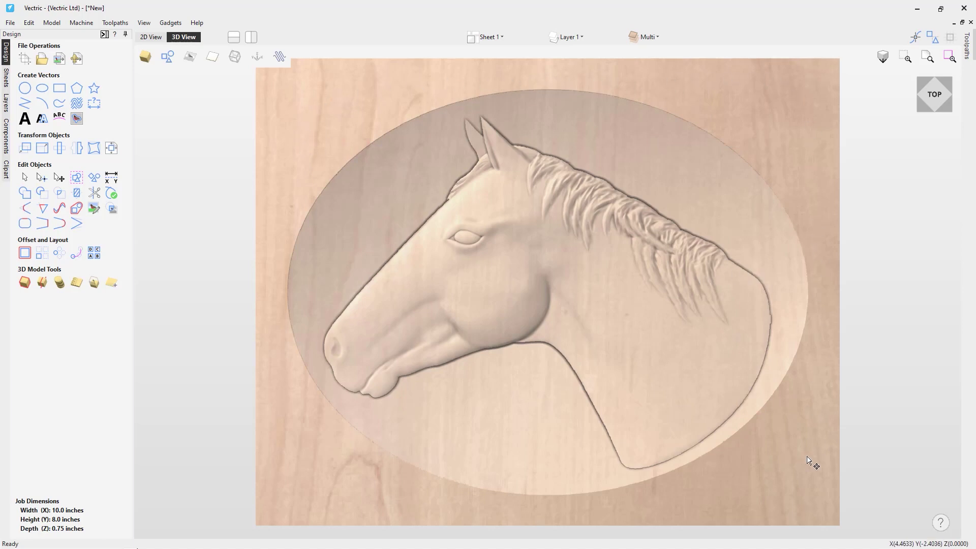
# Step: Select HorseHead_MODEL from the overlapping components and move it toward the right side of the oval dish
pyautogui.click(658, 333)
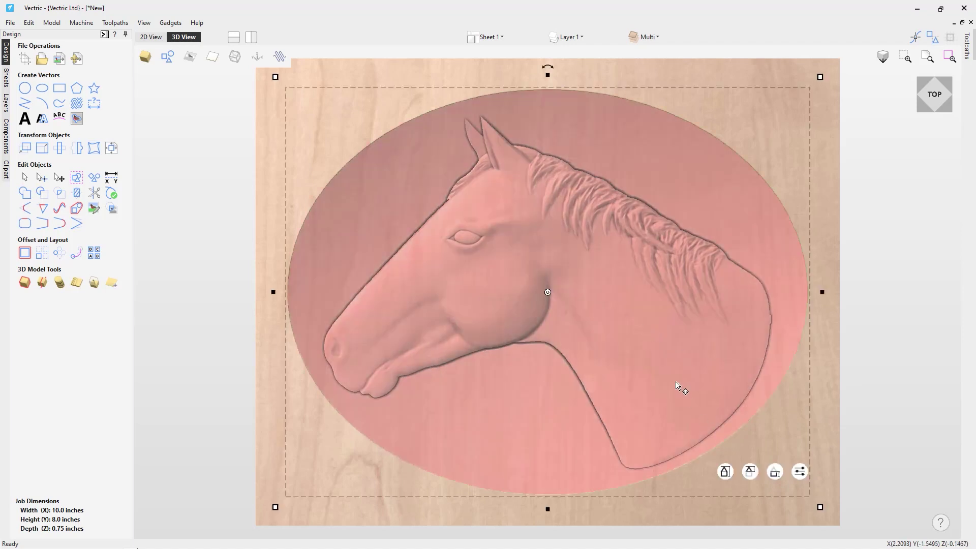
pyautogui.rightClick(640, 340)
pyautogui.click(667, 99)
pyautogui.rightClick(603, 186)
pyautogui.click(624, 215)
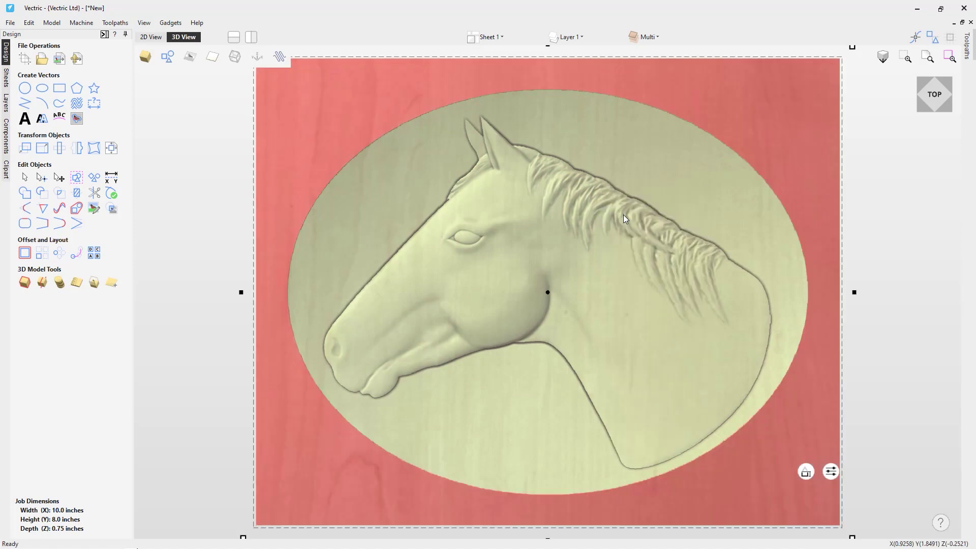
pyautogui.moveTo(617, 321); pyautogui.dragTo(674, 336)
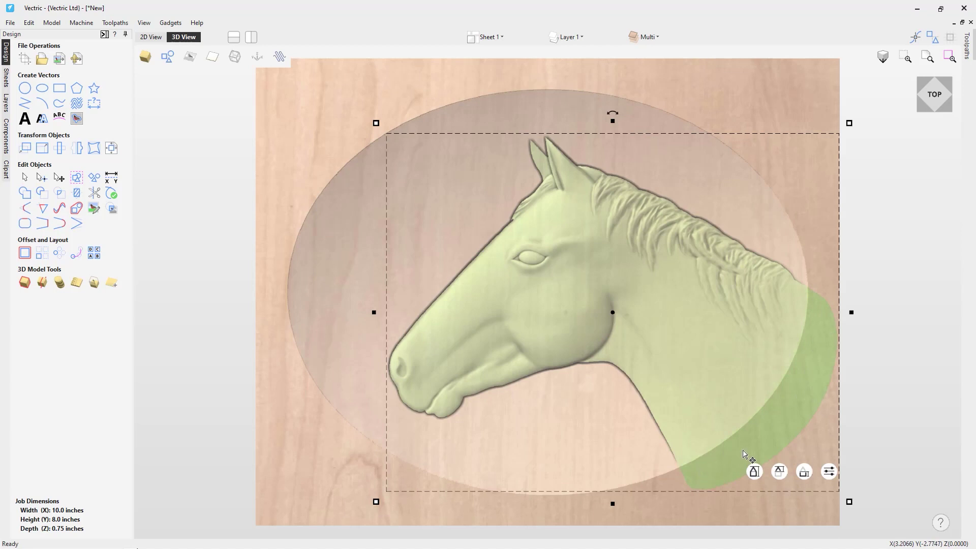
# Step: Scale the horse head down to about 6.17 by 4.88 inches and move it lower in the right part of the dish
pyautogui.moveTo(376, 502); pyautogui.dragTo(505, 416)
pyautogui.click(632, 249)
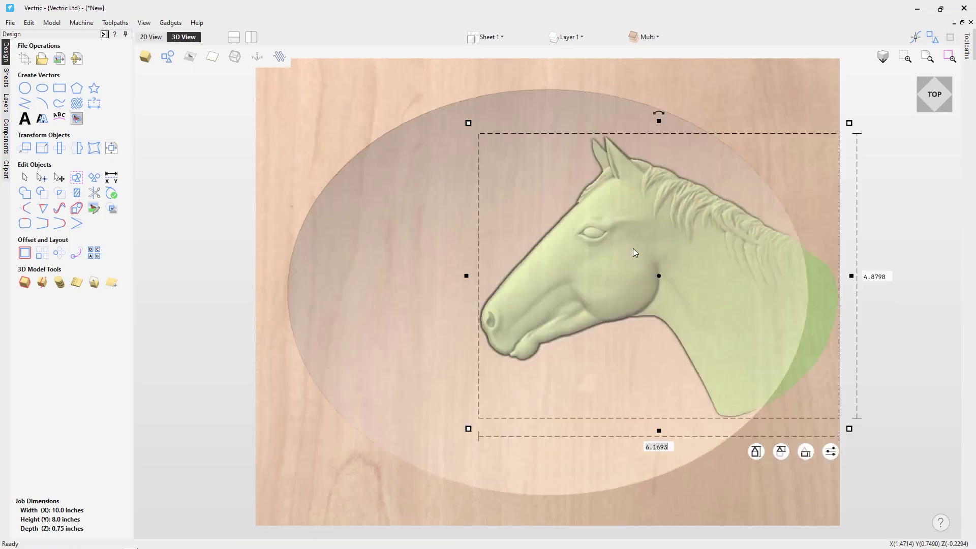
pyautogui.moveTo(636, 266); pyautogui.dragTo(629, 304)
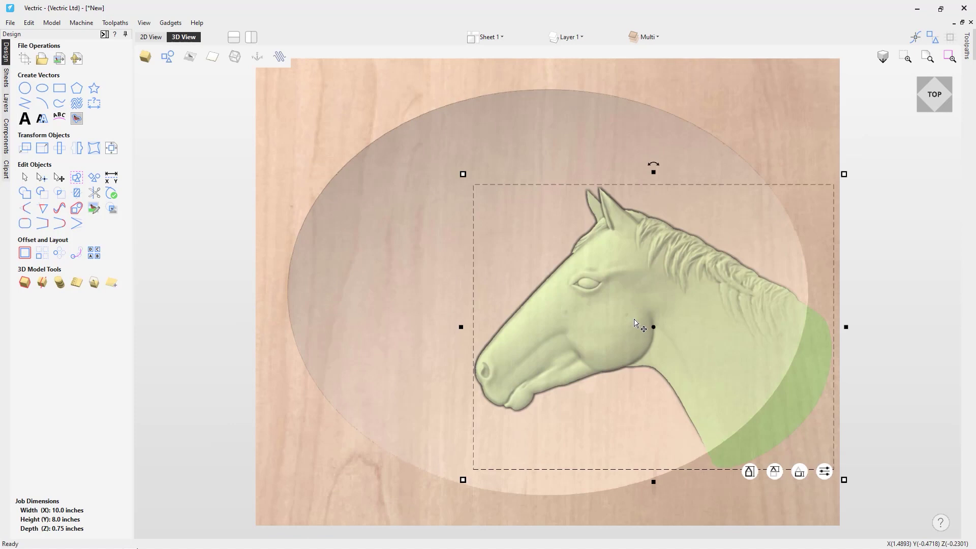
# Step: Create a mirrored copy of the horse head and place it in the left part of the dish, facing the original
pyautogui.click(472, 252)
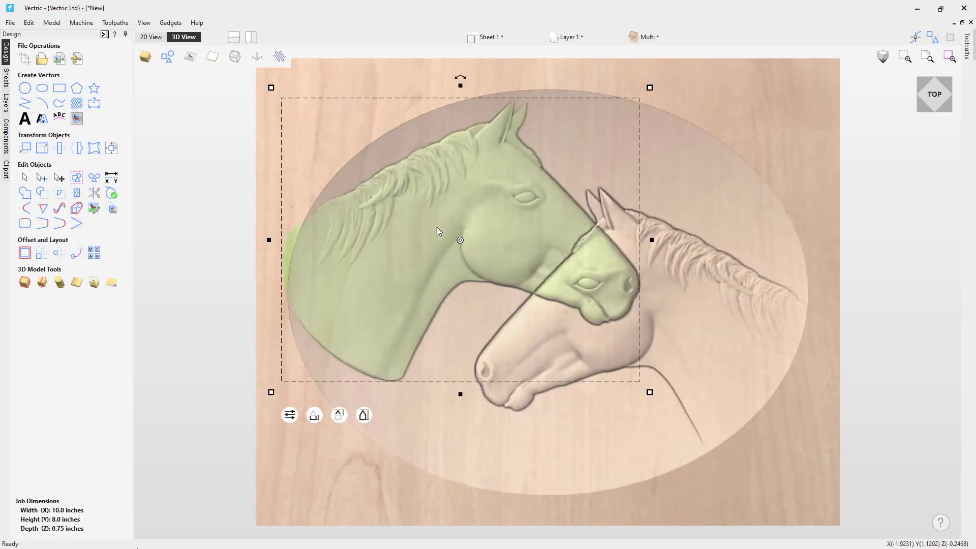
pyautogui.press('Escape')
pyautogui.moveTo(411, 249); pyautogui.dragTo(392, 262)
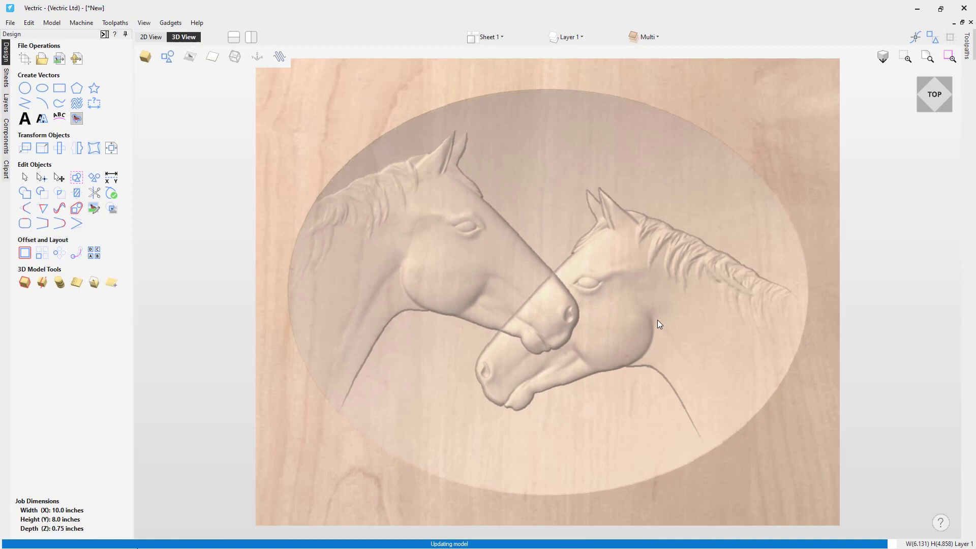
# Step: Scale the right horse head down to about 5.43 by 4.30 inches and move it lower right, clear of the left head's muzzle
pyautogui.hotkey('ctrl', 'a')
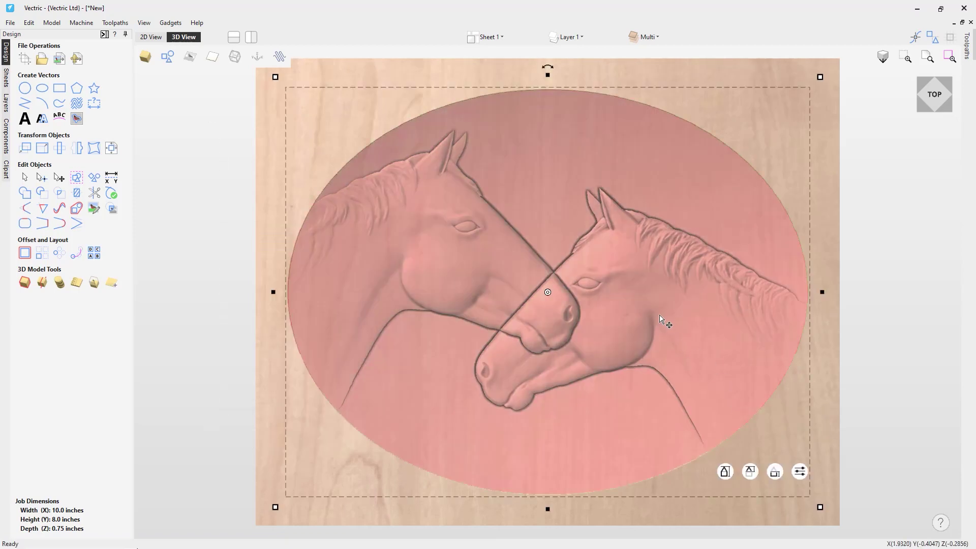
pyautogui.rightClick(626, 296)
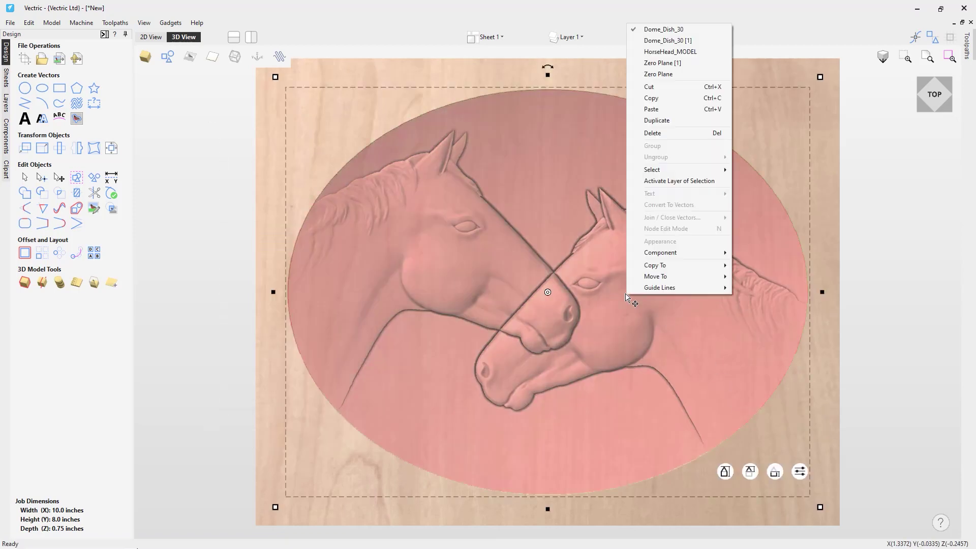
pyautogui.click(665, 52)
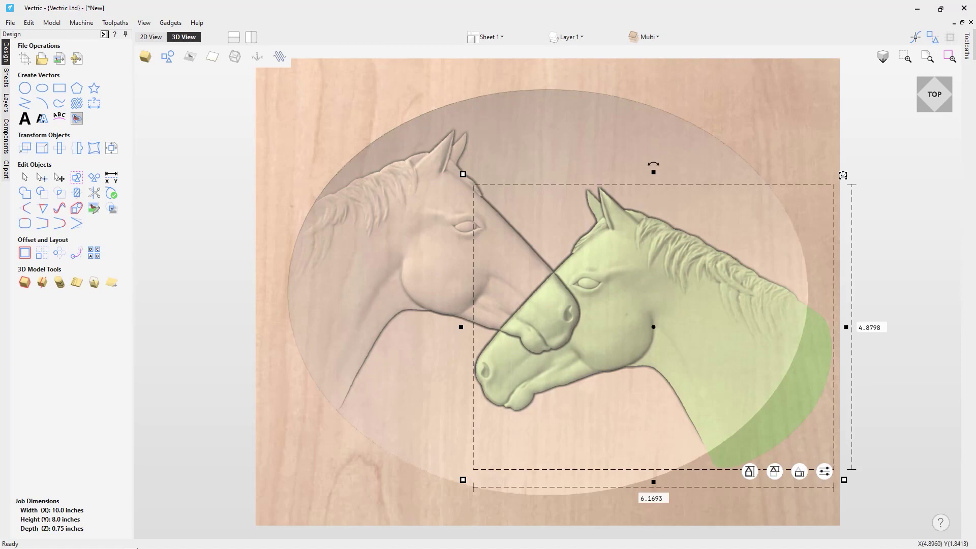
pyautogui.moveTo(808, 194); pyautogui.dragTo(762, 229)
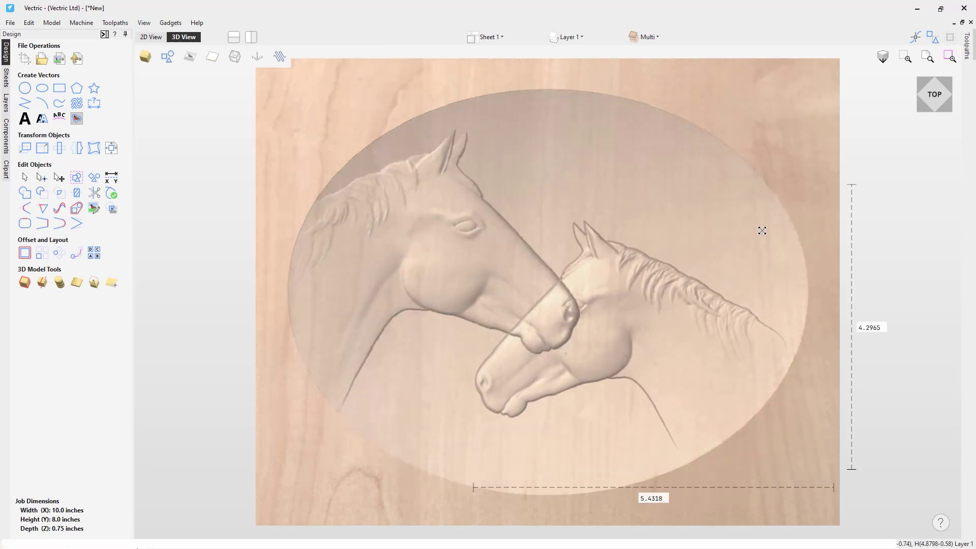
pyautogui.moveTo(639, 348); pyautogui.dragTo(691, 378)
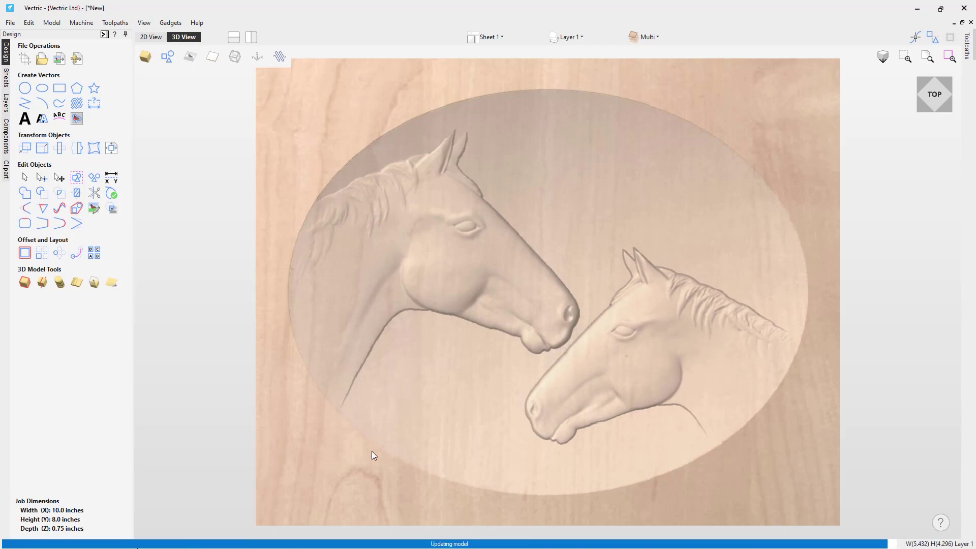
# Step: Adjust the shape height of the smaller right horse head to about 0.44 inches
pyautogui.moveTo(349, 497); pyautogui.dragTo(680, 342)
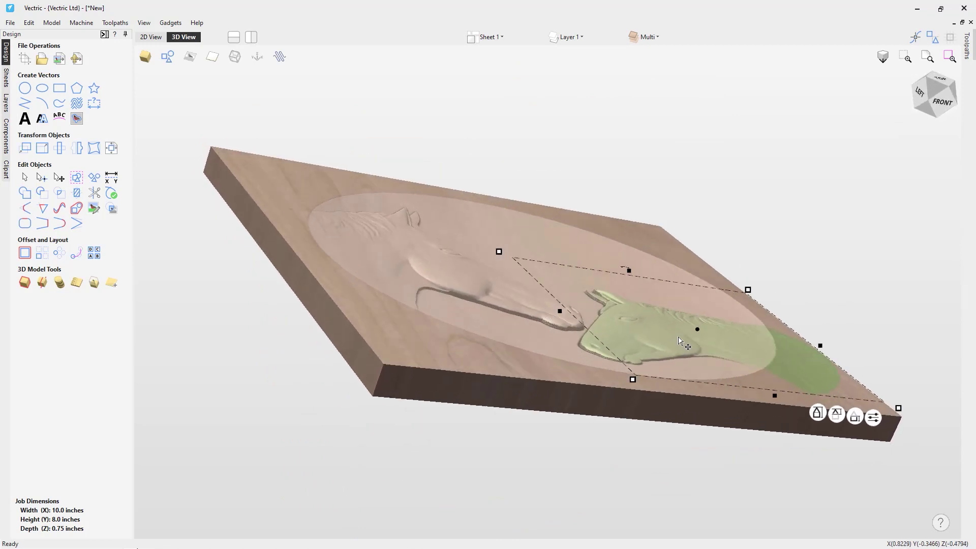
pyautogui.moveTo(837, 414); pyautogui.dragTo(806, 401)
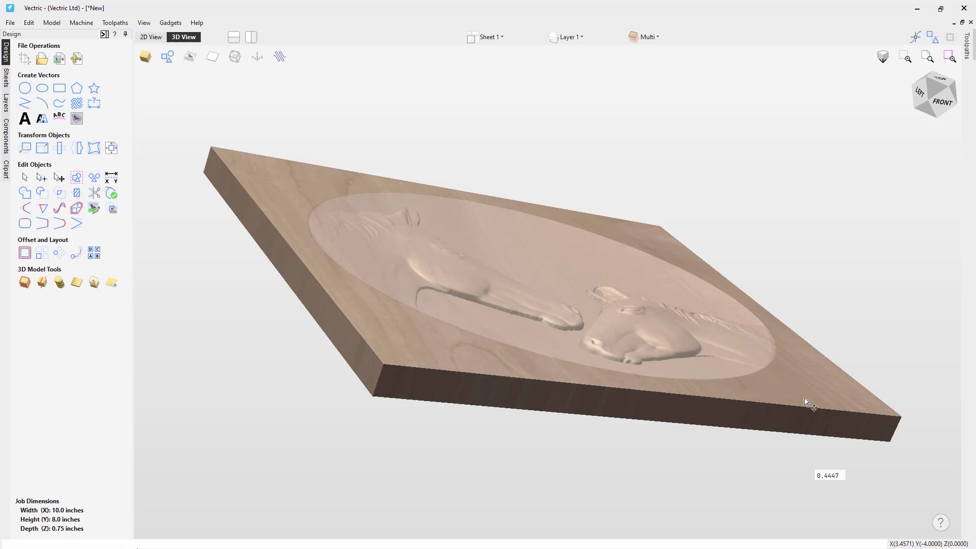
# Step: Adjust the shape height of the larger left horse head to about 0.45 inches, and leave nothing selected
pyautogui.click(417, 261)
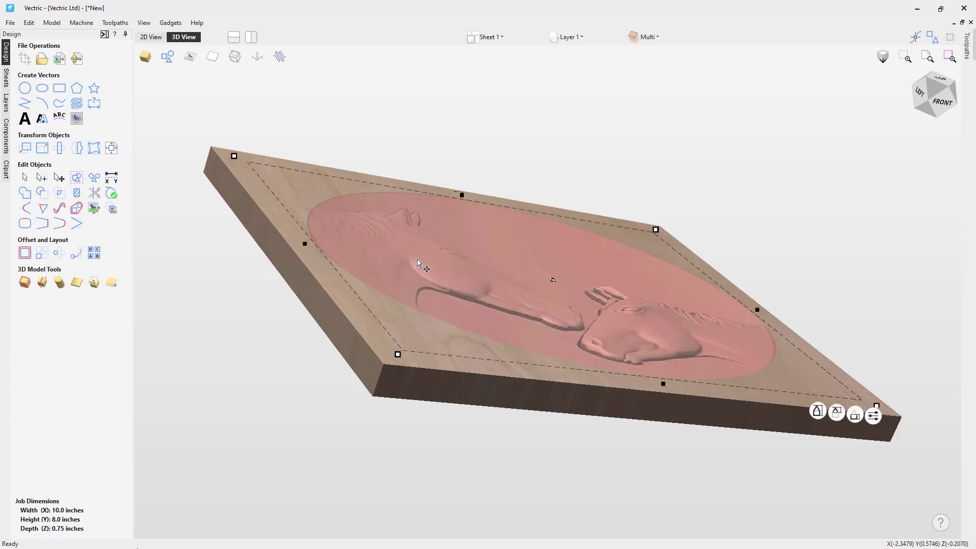
pyautogui.rightClick(416, 261)
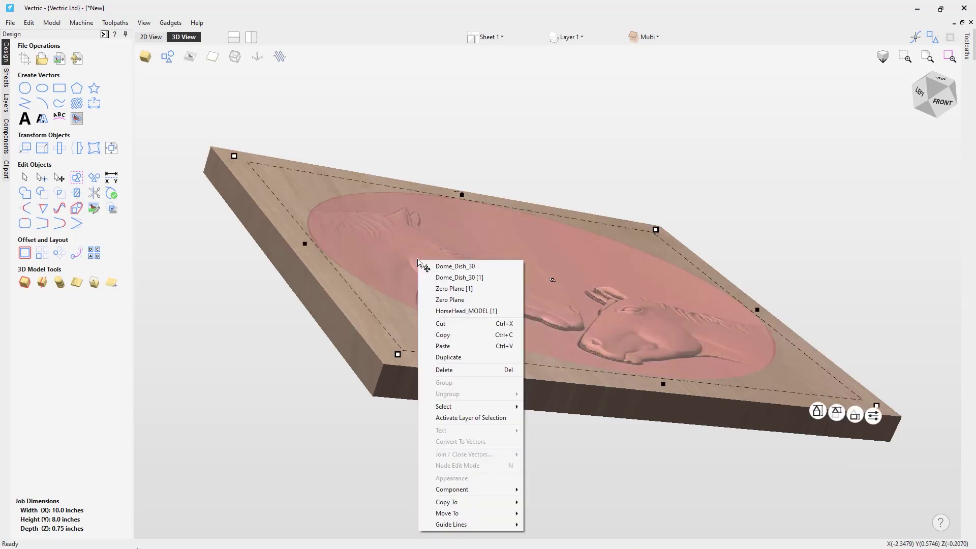
pyautogui.click(437, 313)
pyautogui.moveTo(380, 321)
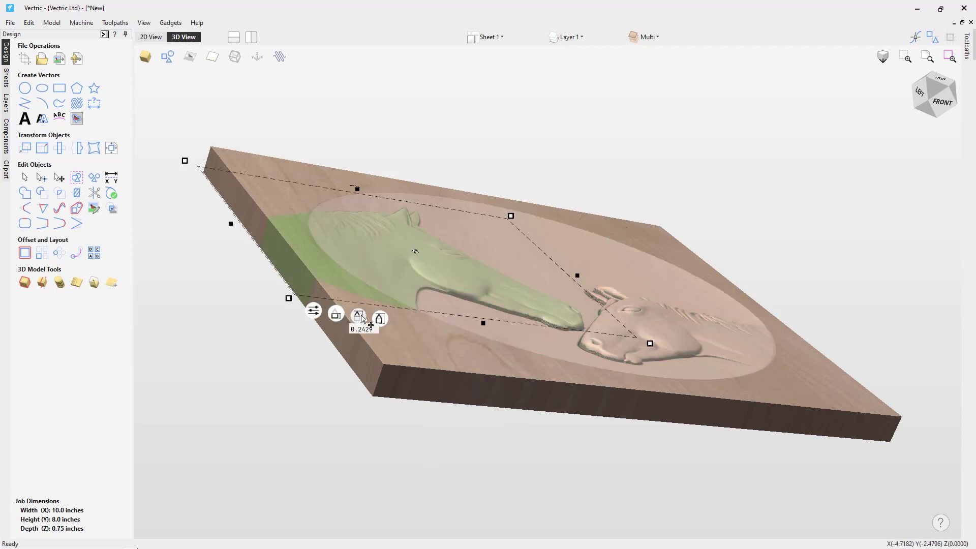
pyautogui.moveTo(358, 316); pyautogui.dragTo(358, 300)
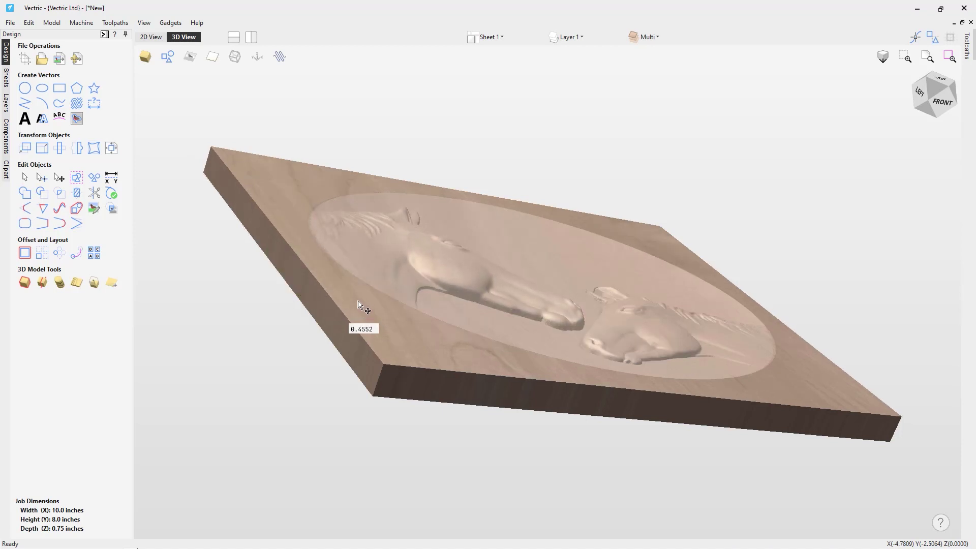
pyautogui.moveTo(359, 305); pyautogui.dragTo(358, 306)
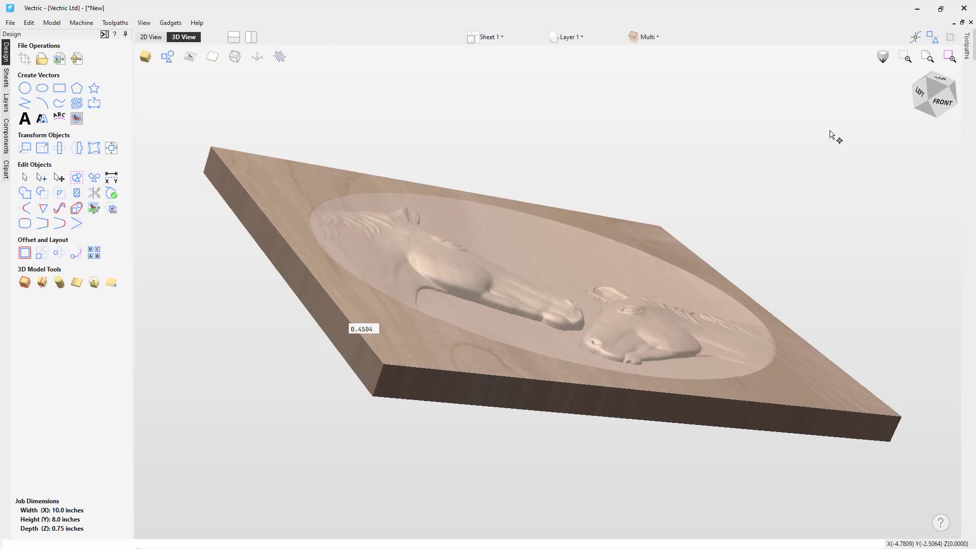
pyautogui.click(944, 81)
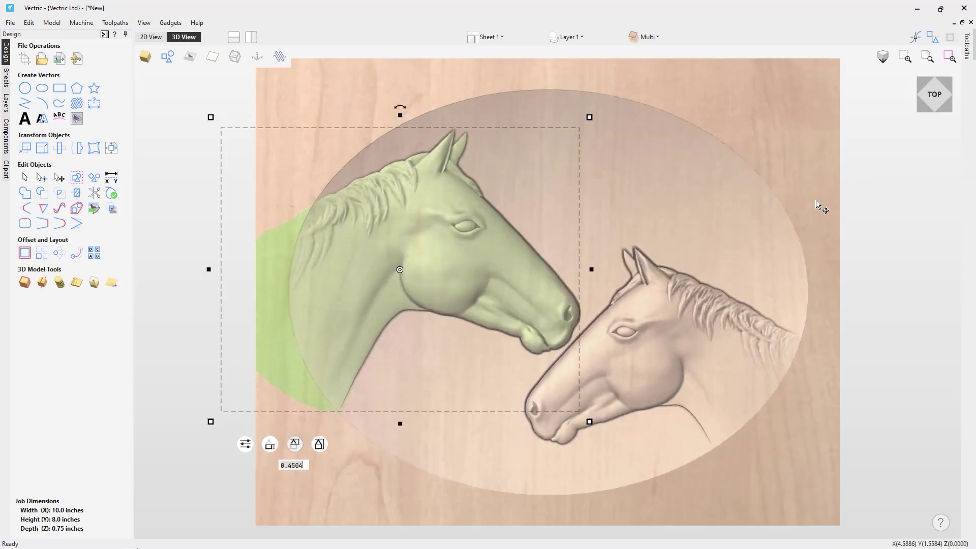
pyautogui.click(786, 234)
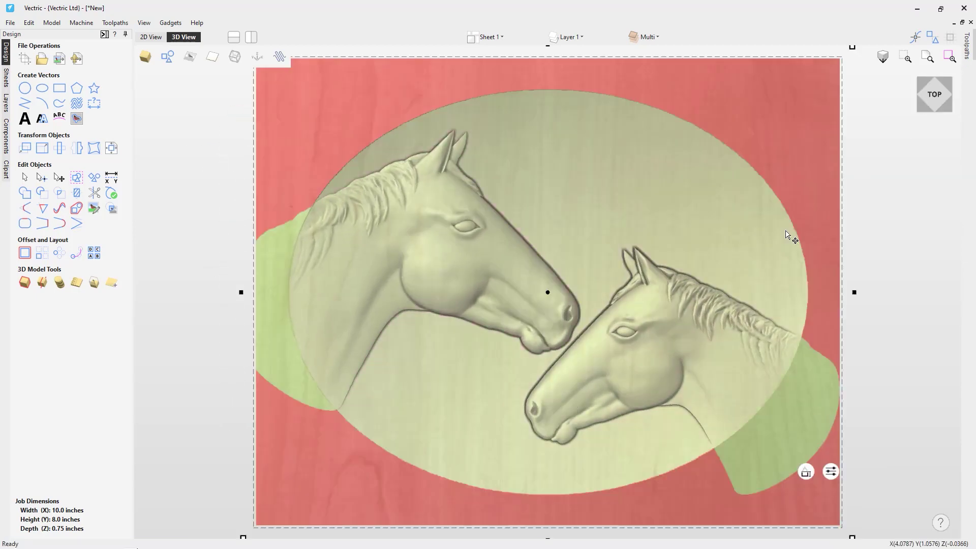
pyautogui.click(882, 192)
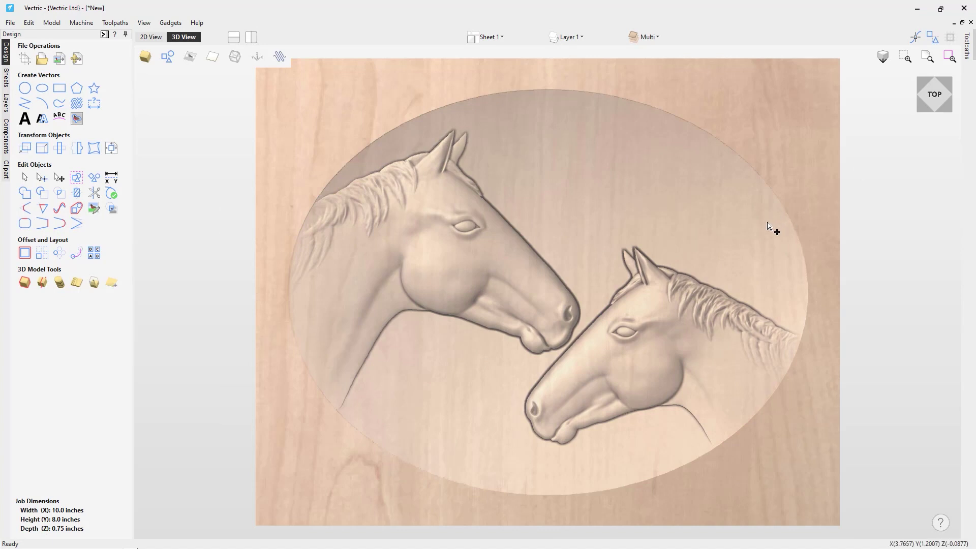